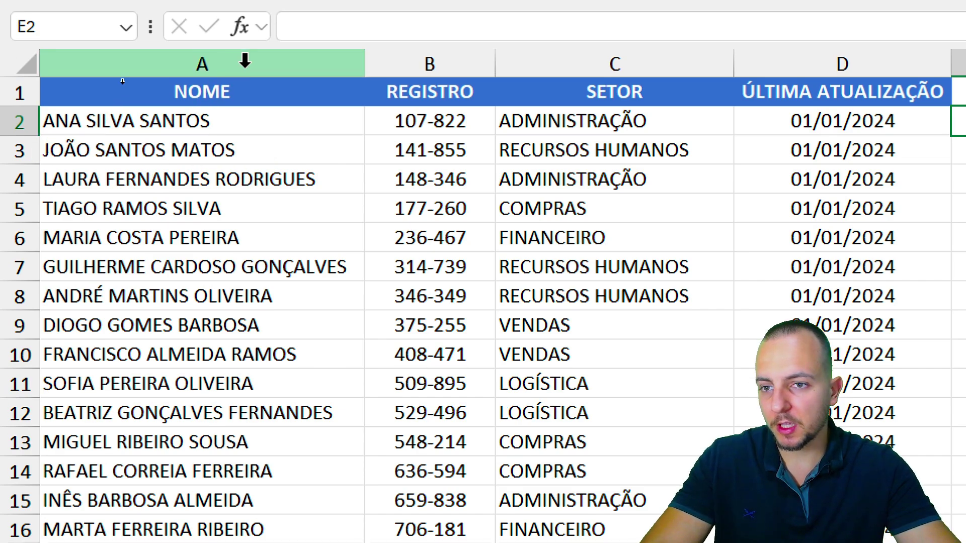
Inspect the NOME, REGISTRO, SETOR and ÚLTIMA ATUALIZAÇÃO columns and cell A2.
click(243, 44)
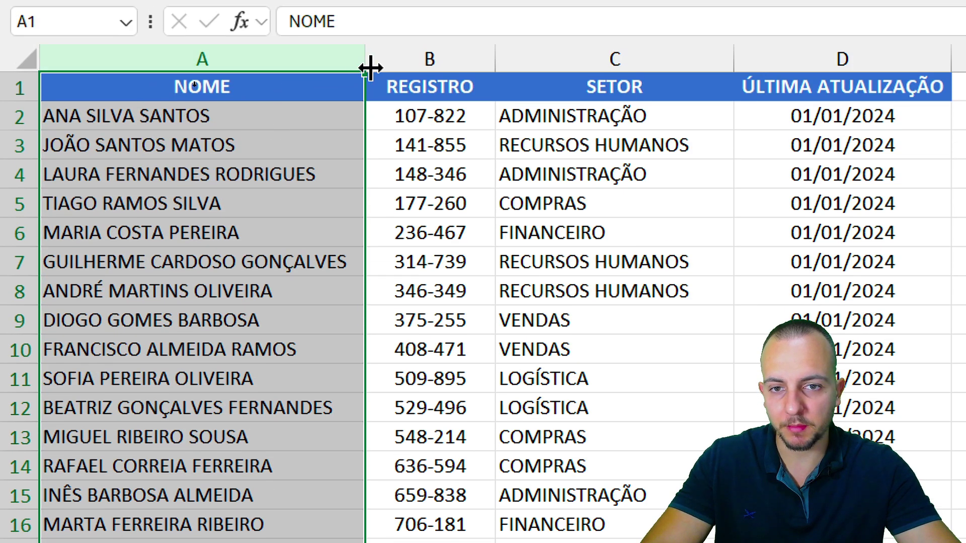
click(388, 61)
click(353, 67)
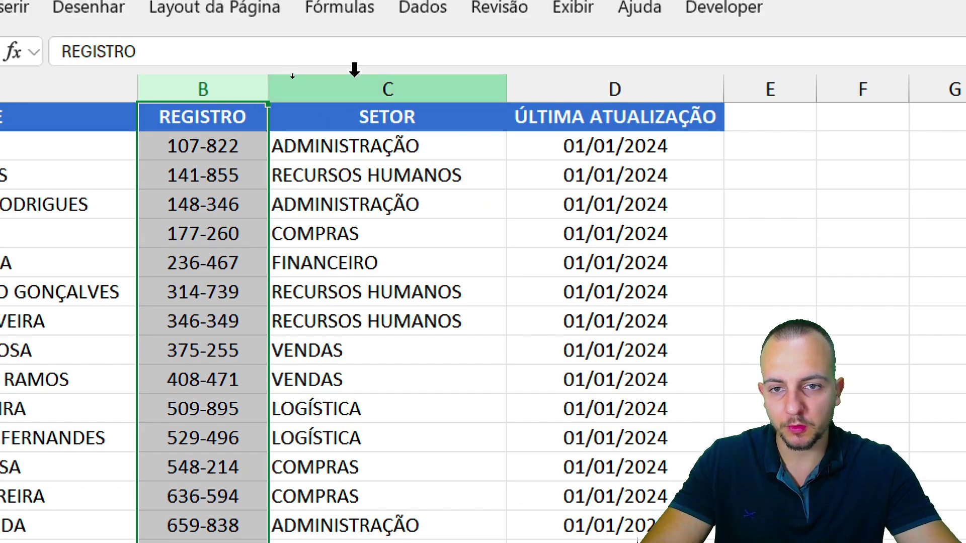
click(616, 89)
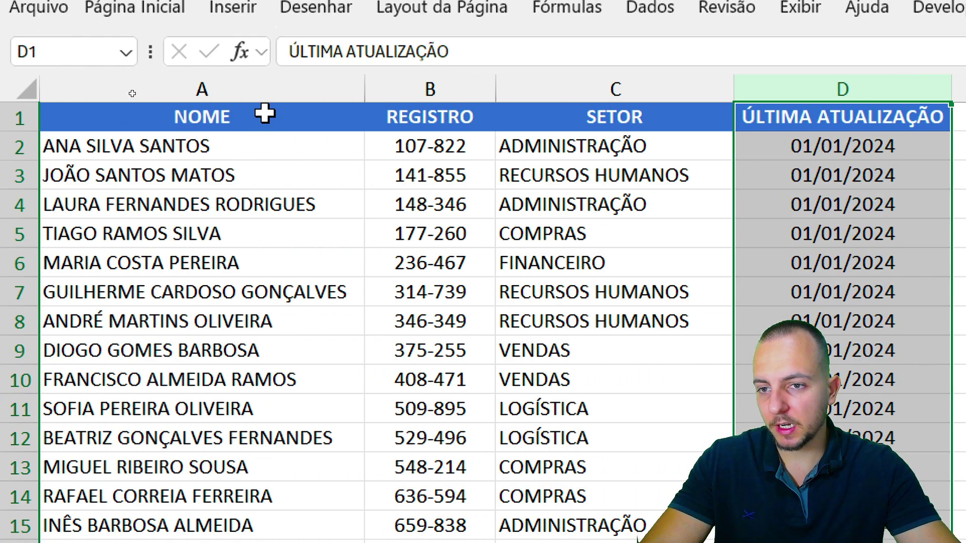
click(280, 90)
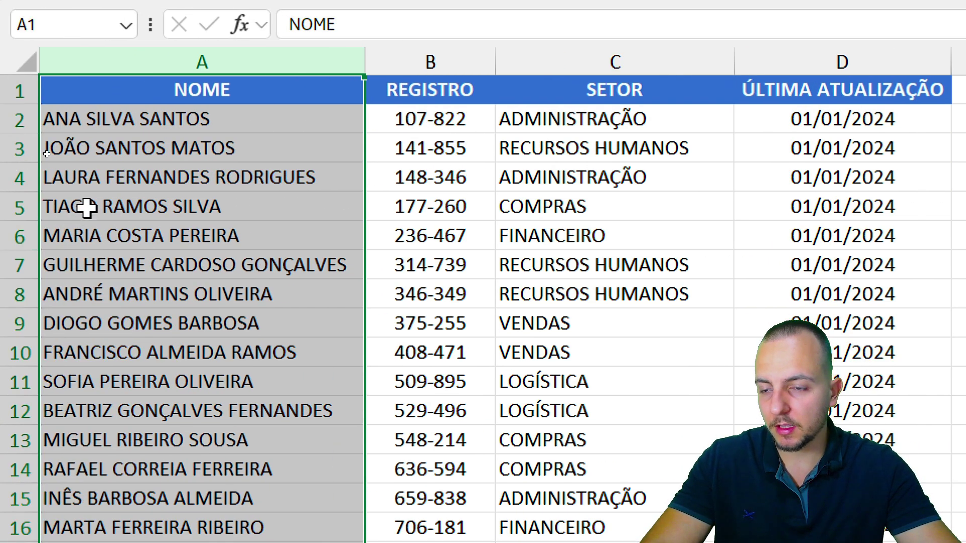
click(147, 128)
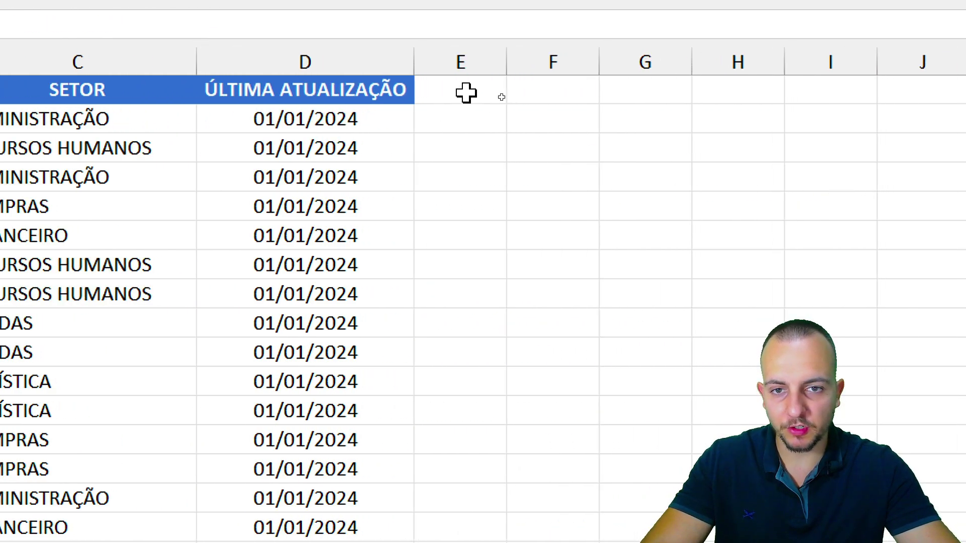
Enter the helper header 'nome' in cell E1 of the empty column E.
click(482, 62)
click(463, 127)
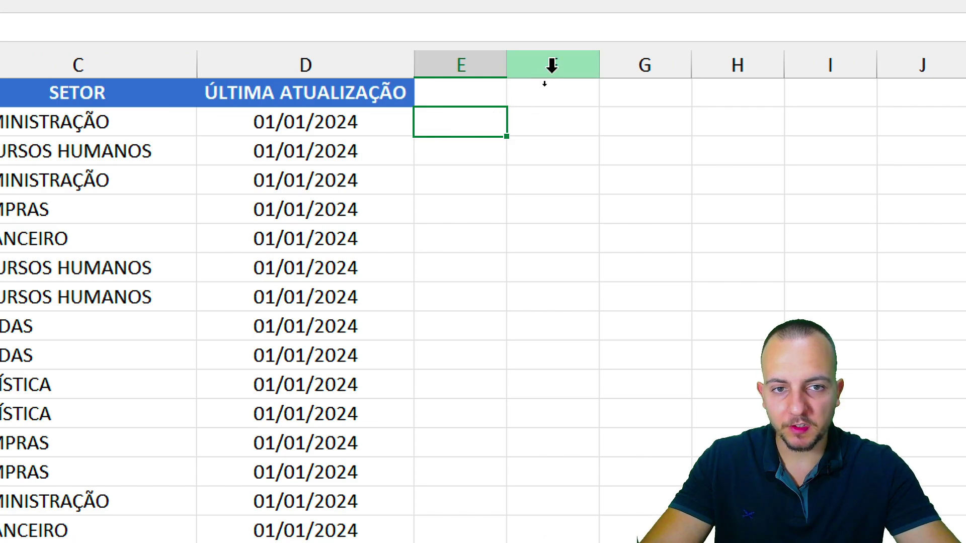
click(649, 64)
click(738, 65)
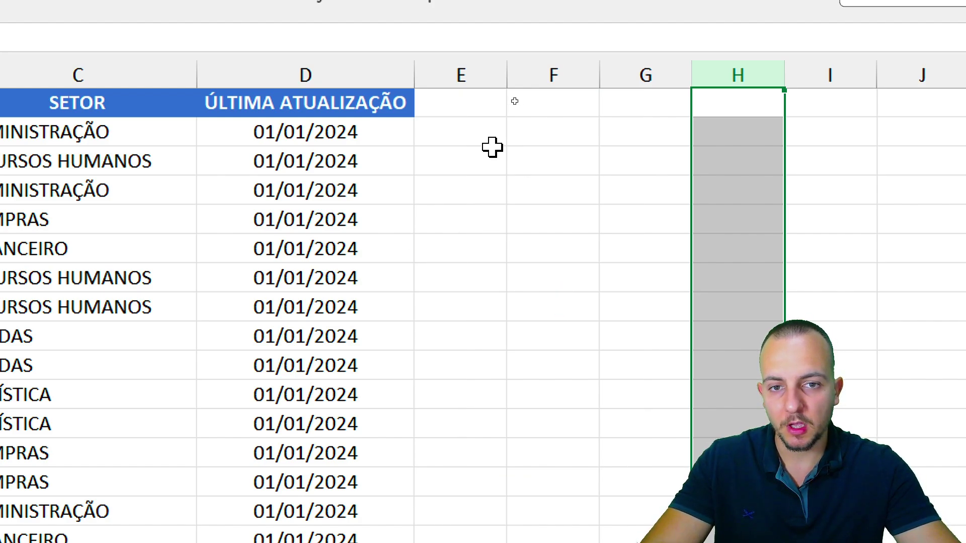
click(490, 77)
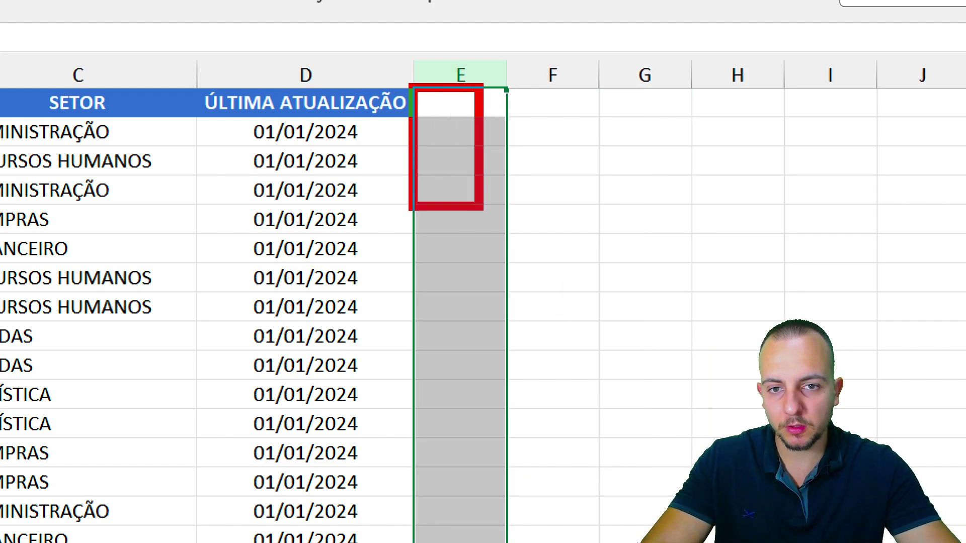
click(456, 109)
text(nome)
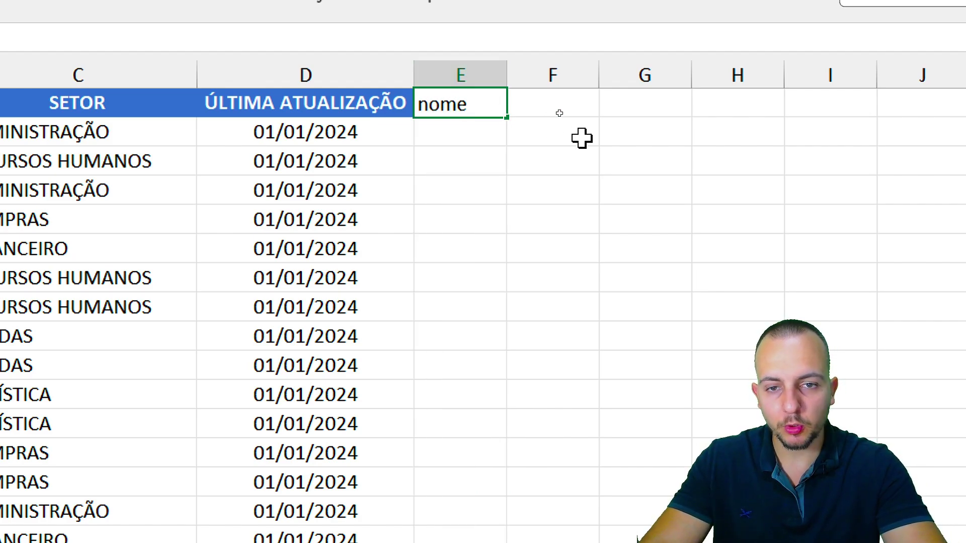
key(Return)
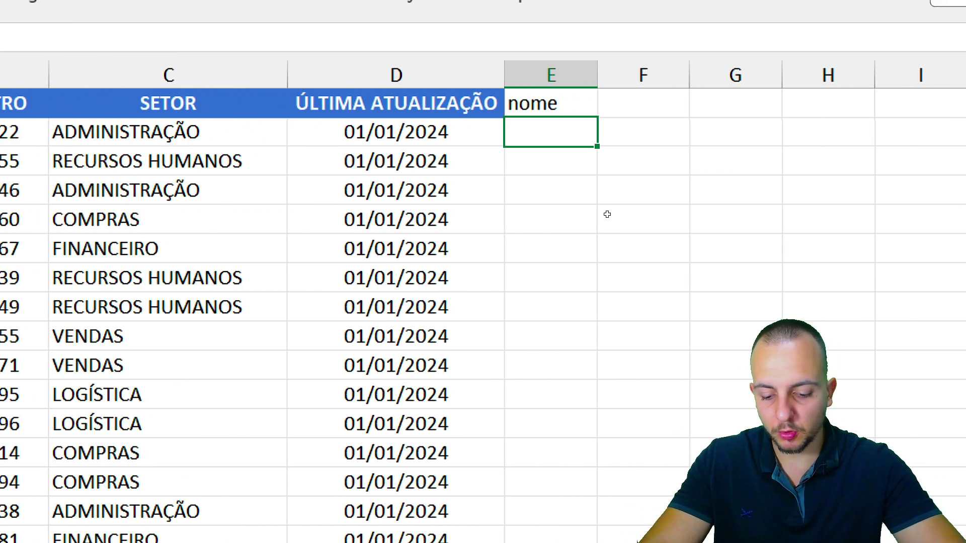
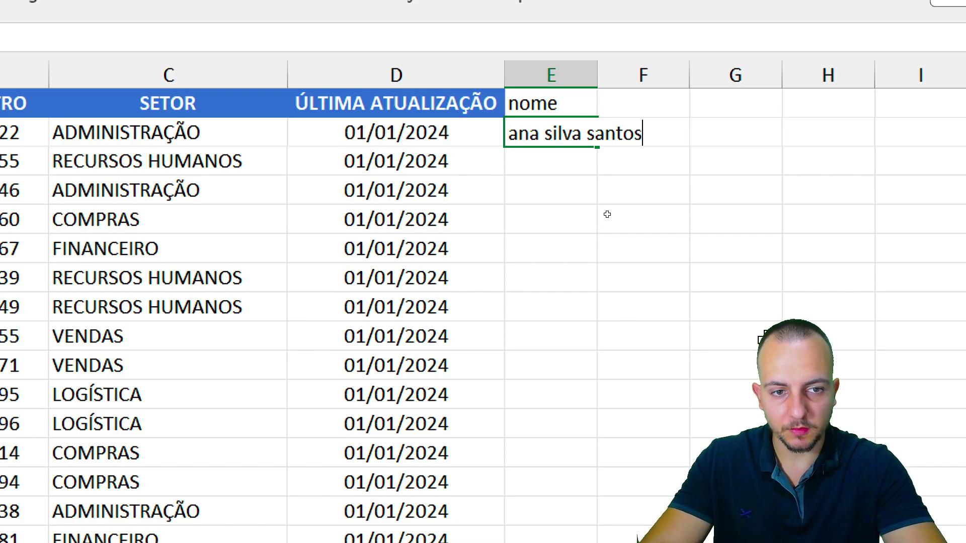
Type the first name in lowercase in E2 and Flash Fill the rest of column E.
key(Return)
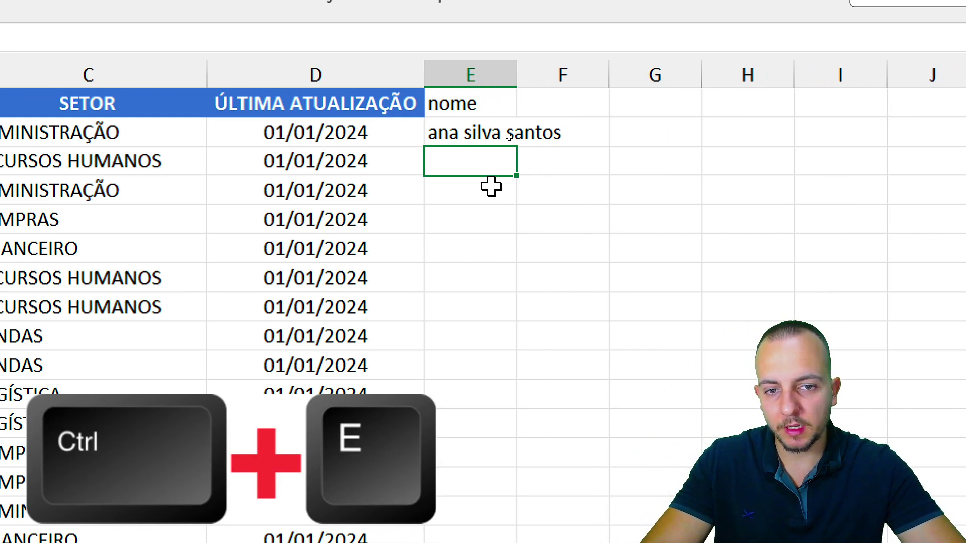
key(ctrl+e)
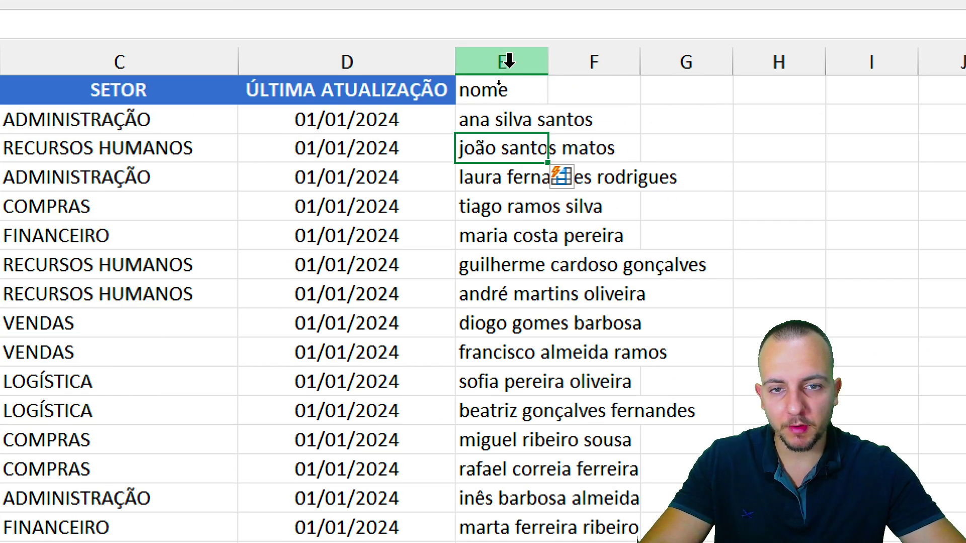
Clear column E, then enter header 'Nome' in E1 and the first name in proper case in E2.
click(489, 61)
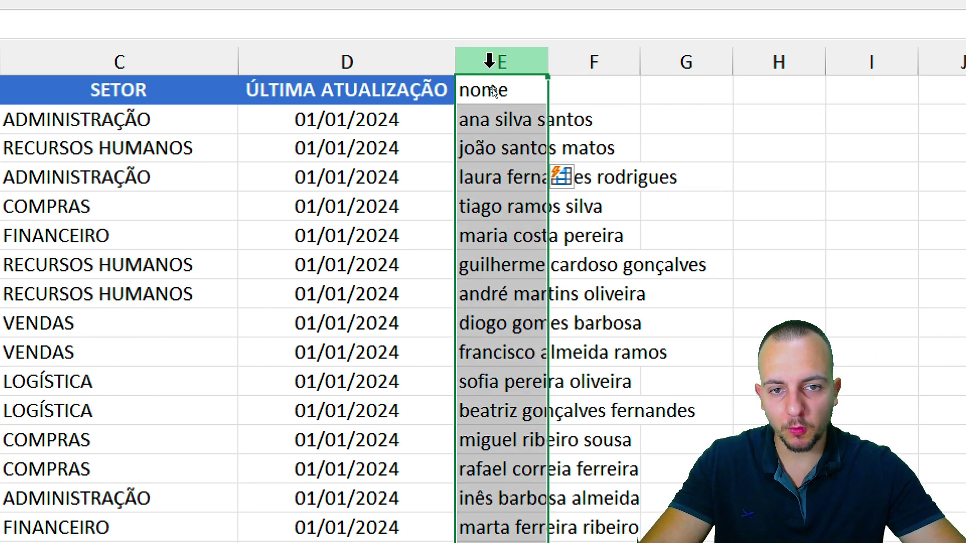
key(Delete)
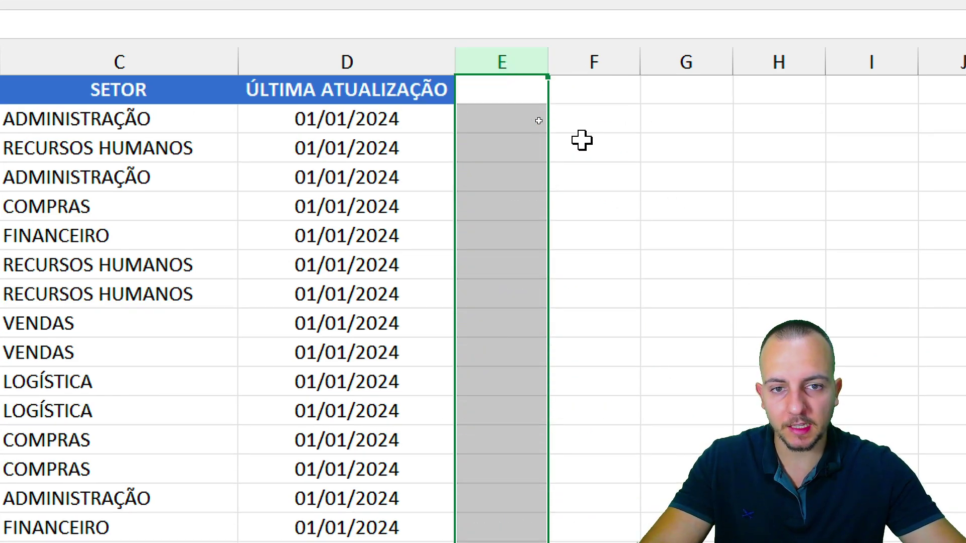
click(509, 94)
text(Nome)
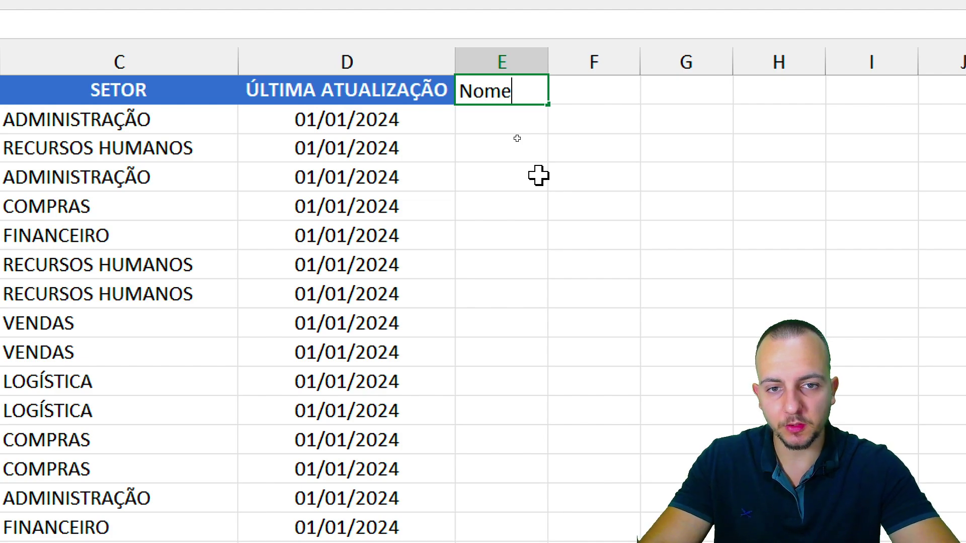
key(Return)
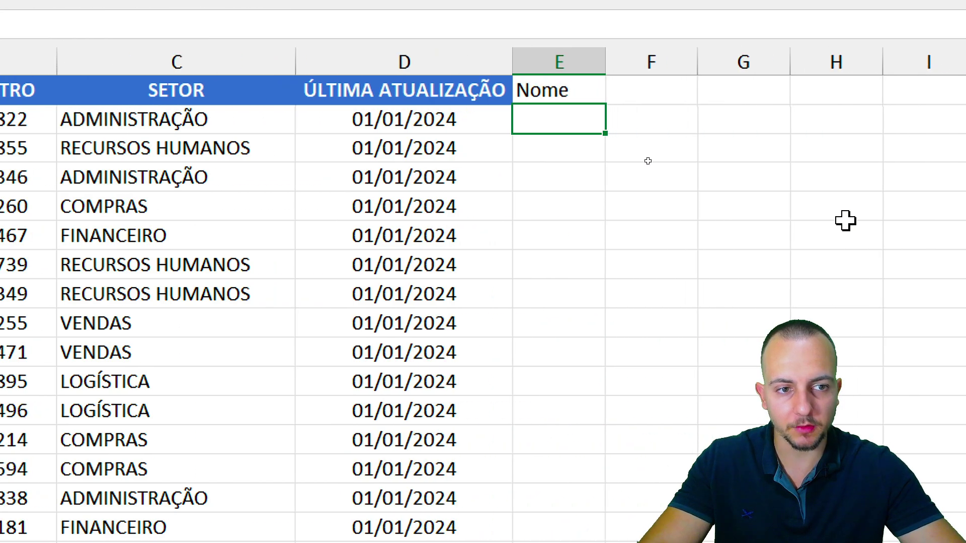
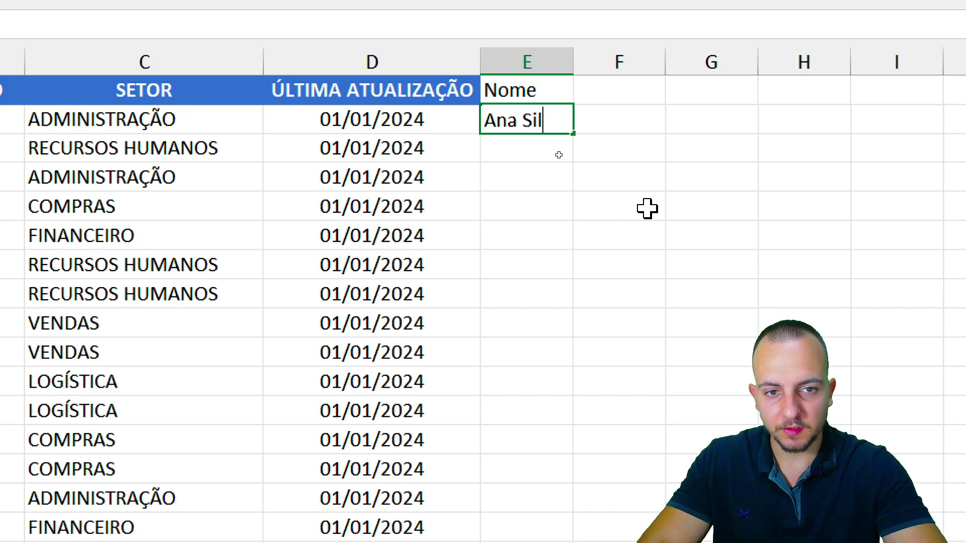
key(Return)
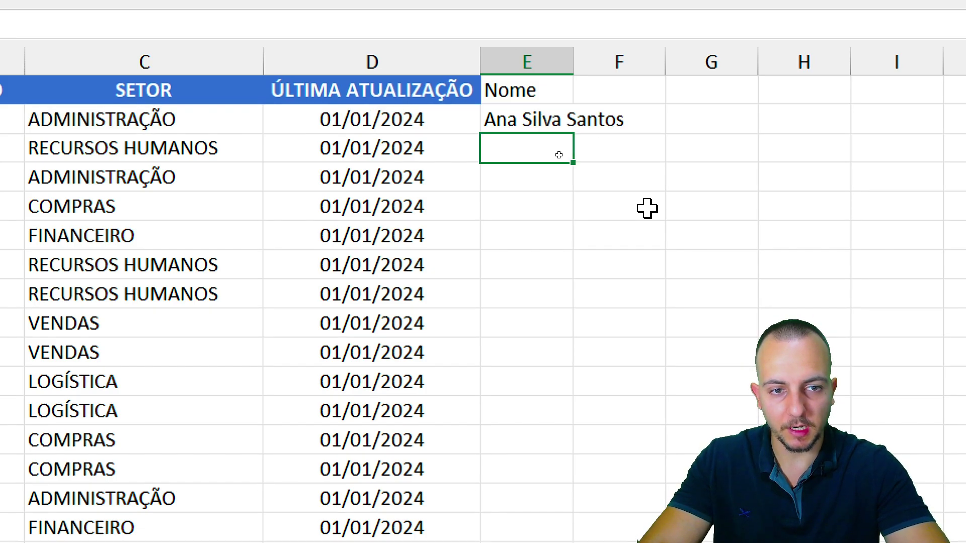
Bring up the Dados data tools.
drag(510, 201, 491, 135)
drag(543, 190, 528, 136)
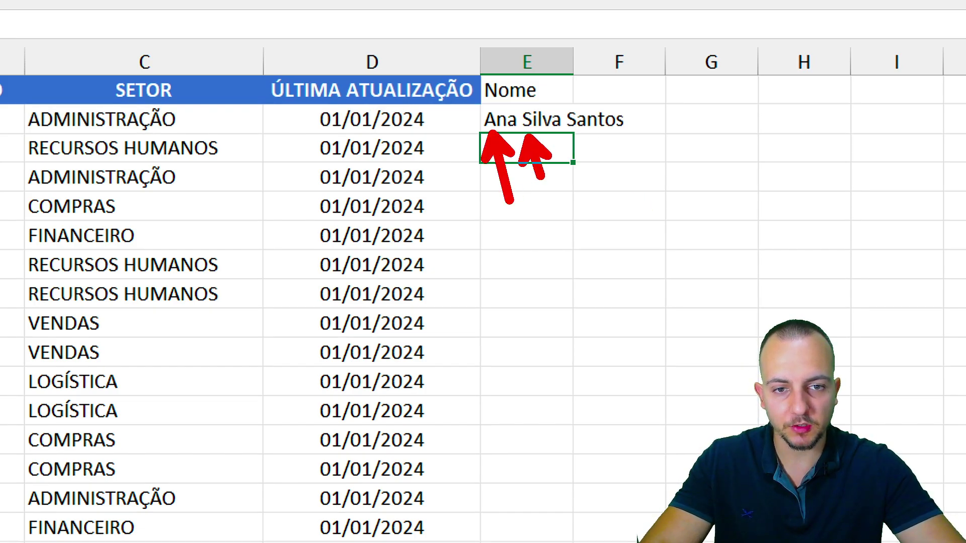
drag(581, 199, 570, 131)
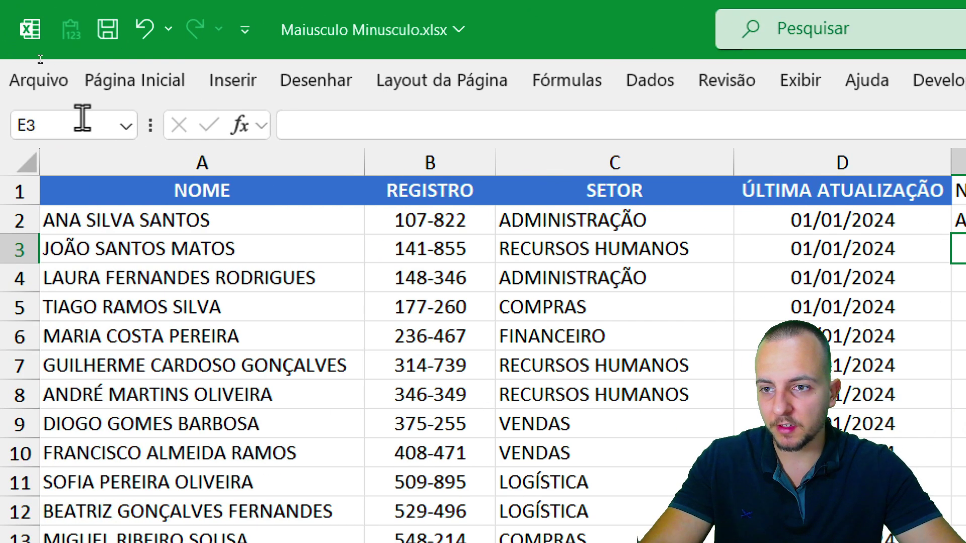
click(649, 83)
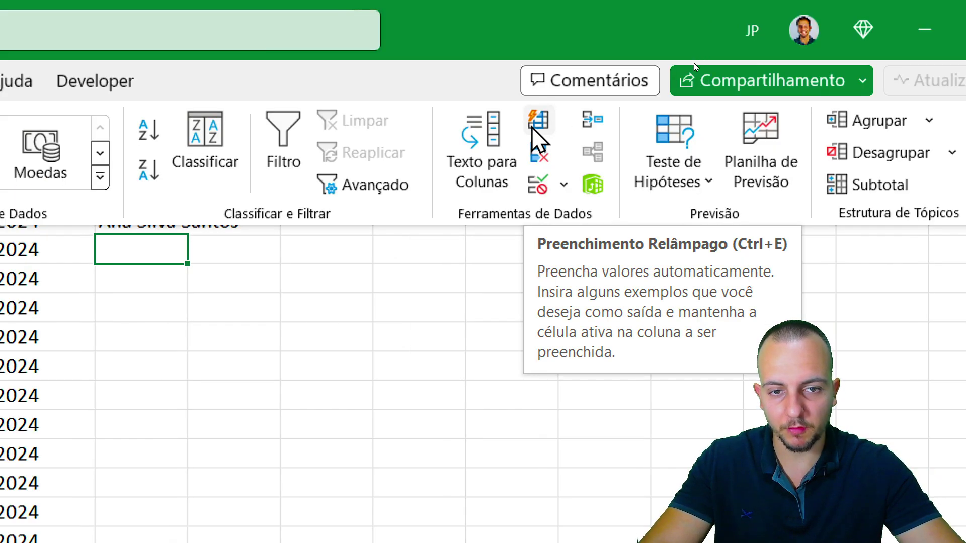
Flash Fill proper-case names down column E and check several filled rows.
click(535, 126)
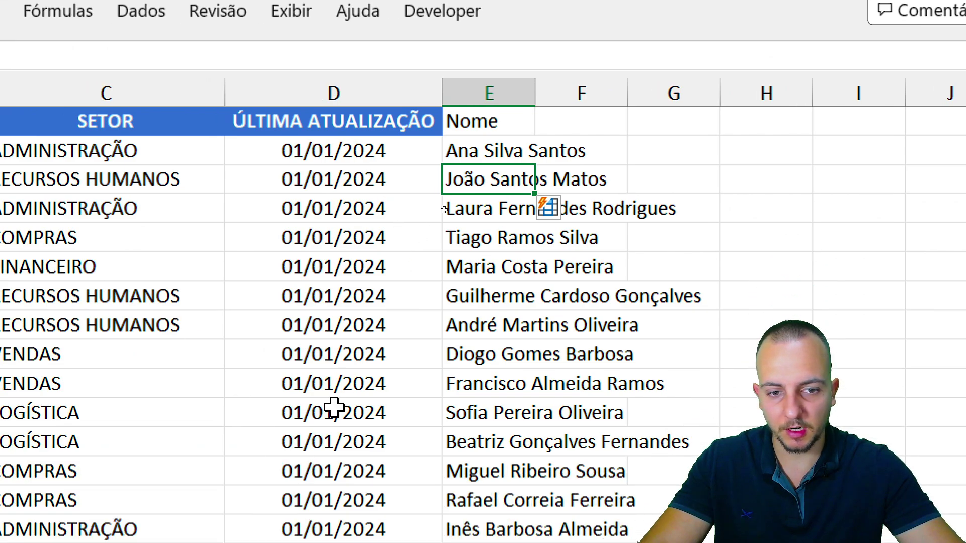
click(491, 237)
click(483, 297)
click(483, 352)
click(494, 184)
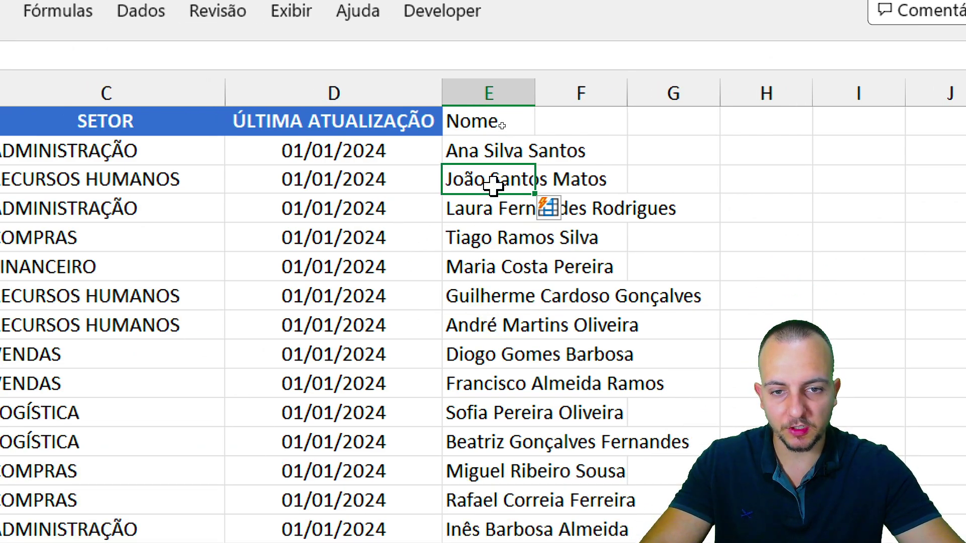
key(Down)
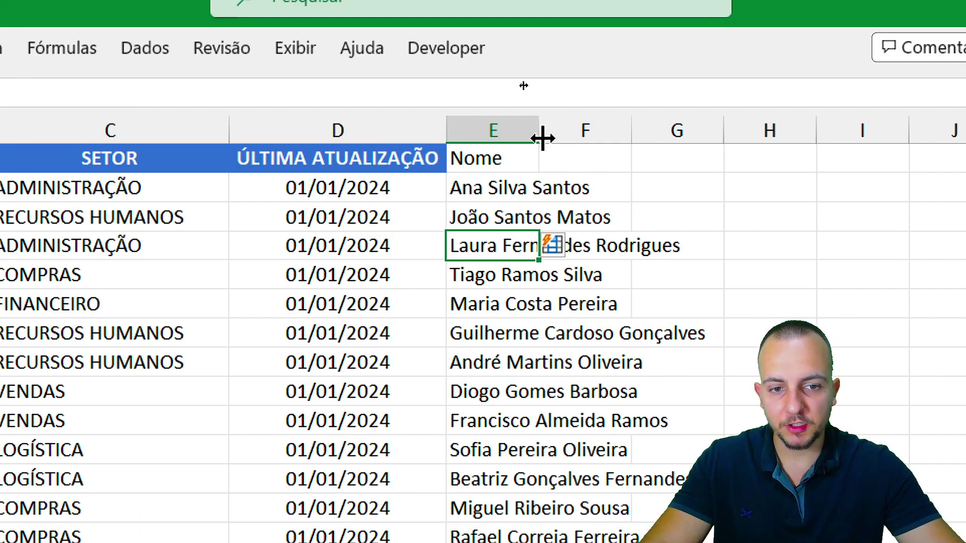
Autofit column E to the full names, then select the column A names.
double_click(543, 138)
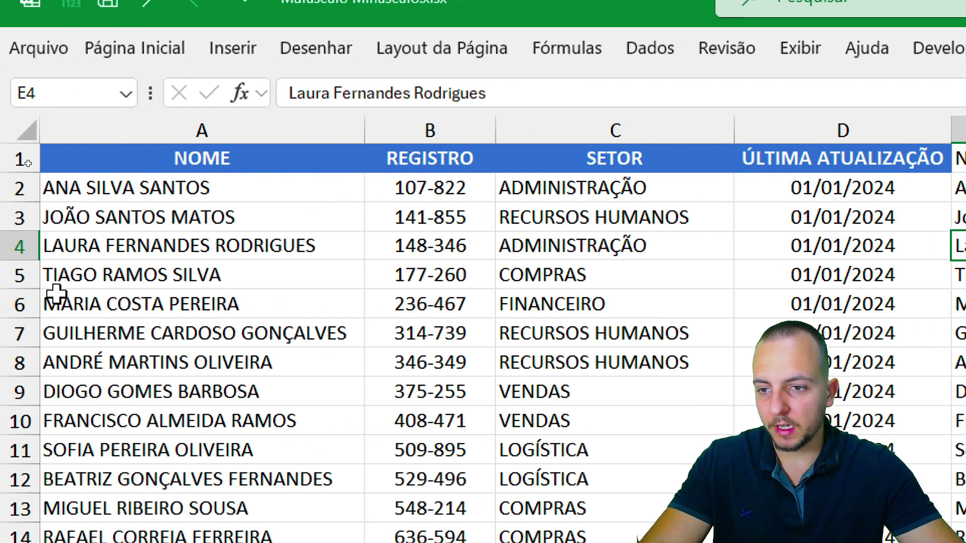
mouse_move(222, 187)
mouse_down()
mouse_move(192, 286)
mouse_move(194, 317)
mouse_up()
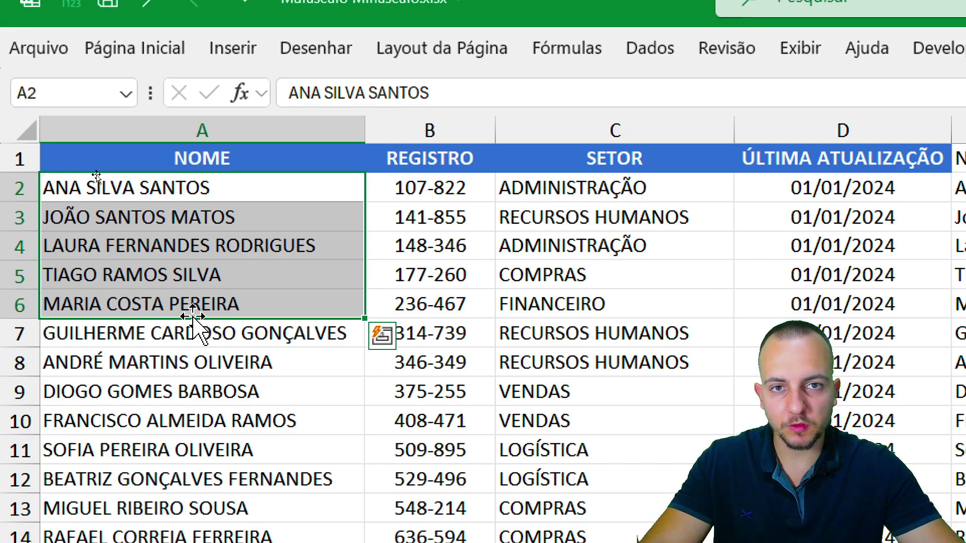
click(255, 194)
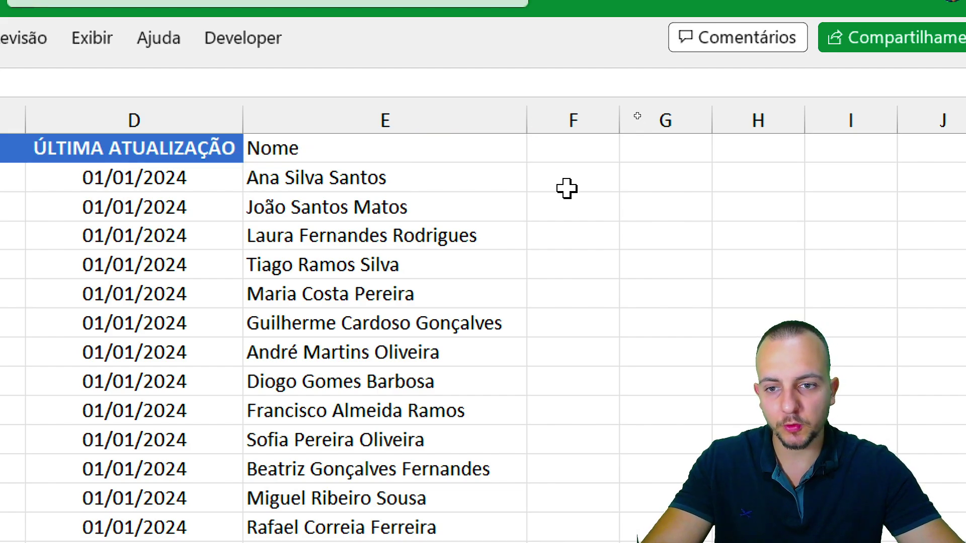
Add header 'NOME' in F1, enter the first name in uppercase in F2, and Flash Fill column F.
click(583, 146)
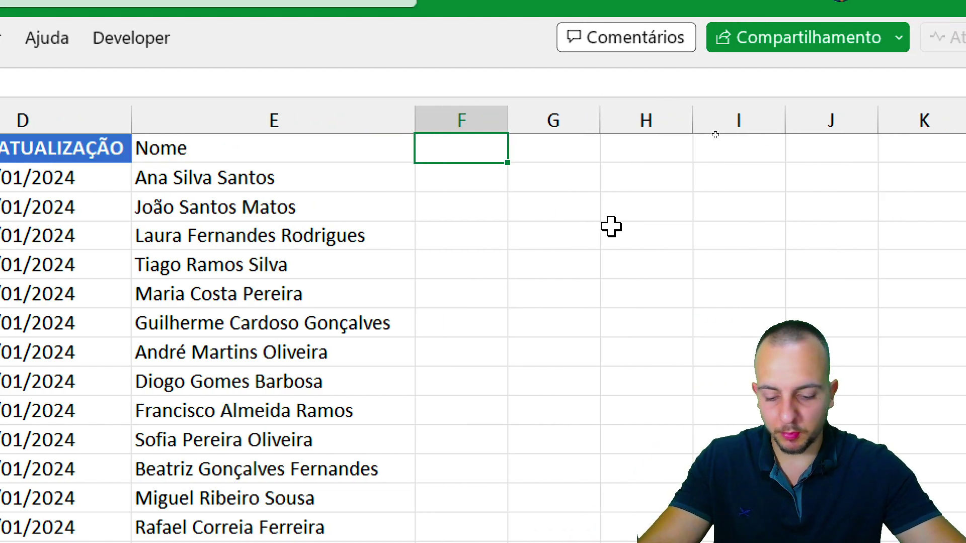
click(468, 123)
click(443, 151)
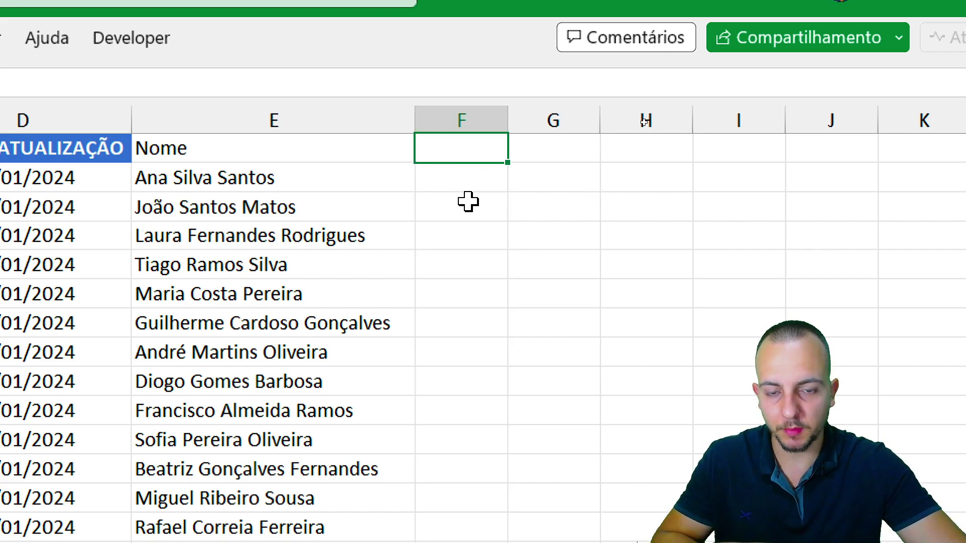
text(NOME)
key(Return)
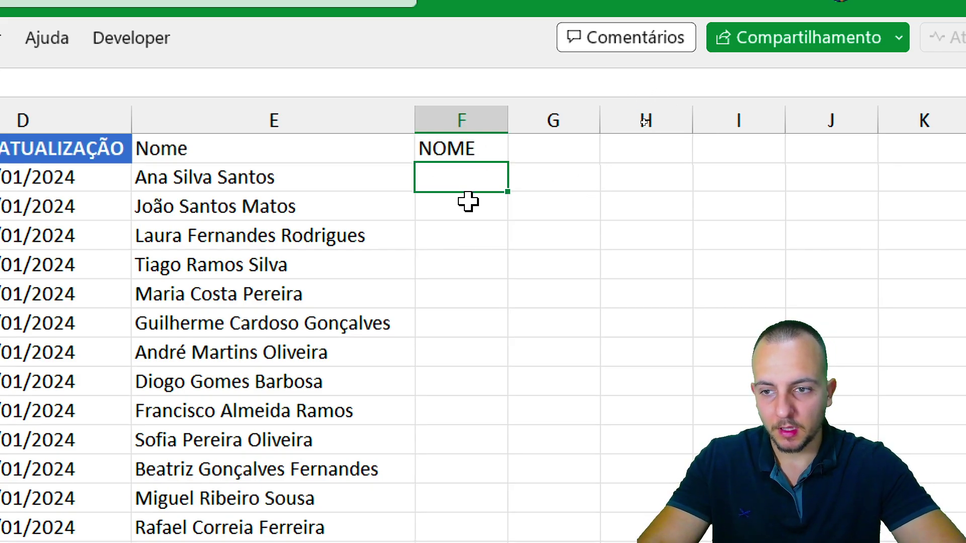
text(VA SANTOS)
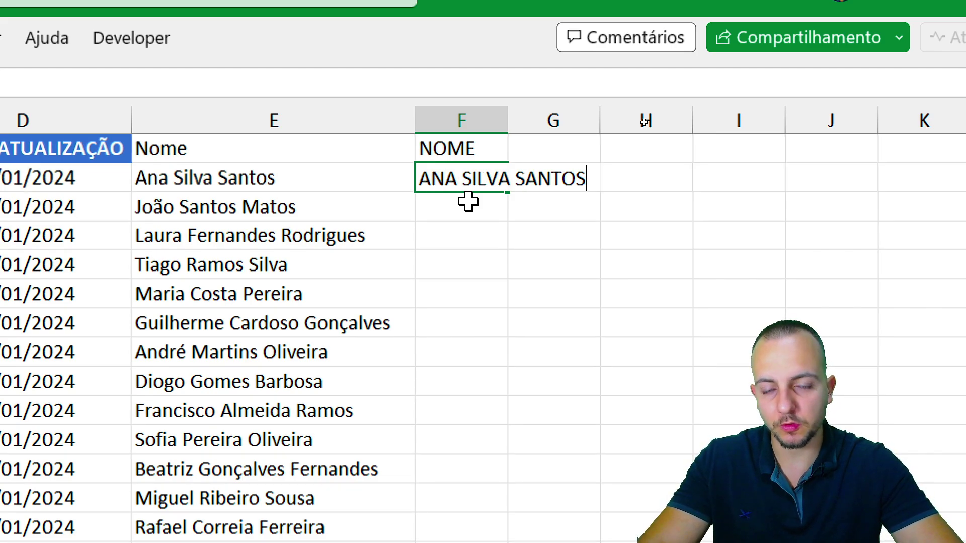
key(Return)
key(ctrl+e)
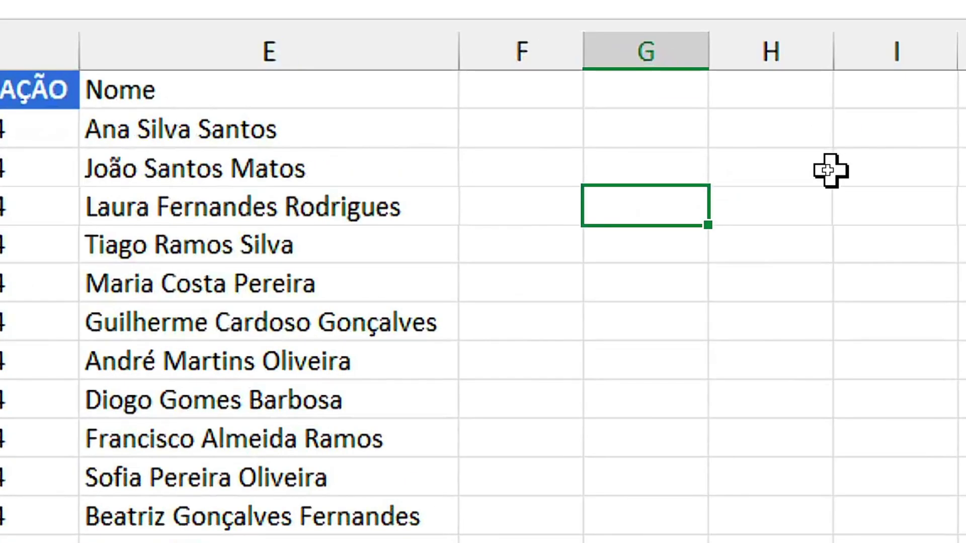
text(=mai)
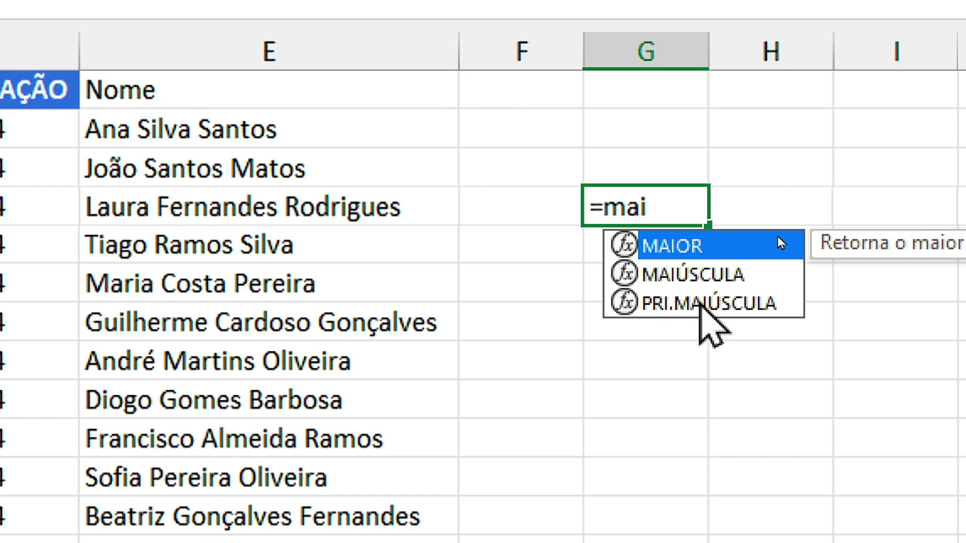
click(695, 276)
key(Escape)
key(Escape)
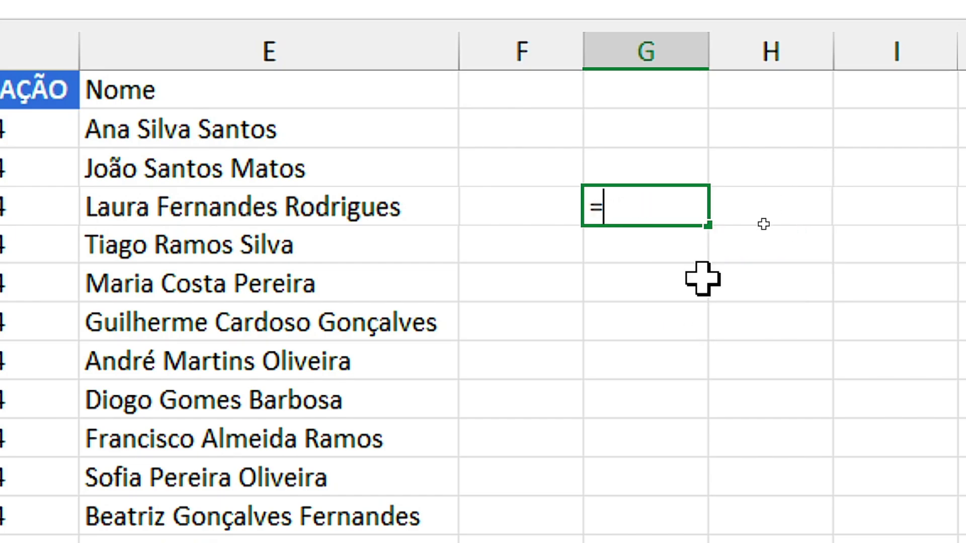
text(min)
mouse_move(712, 219)
mouse_down()
mouse_move(607, 243)
mouse_move(695, 213)
mouse_up()
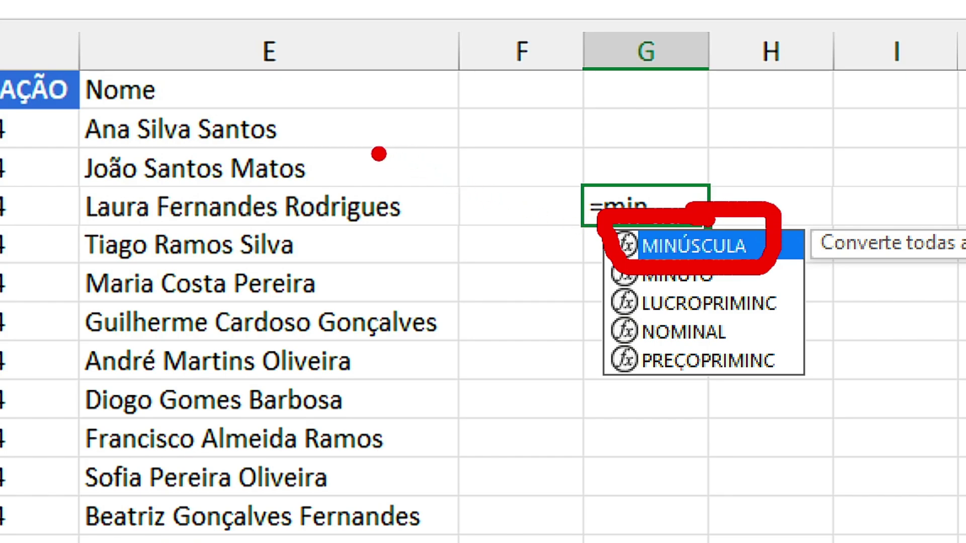
drag(413, 141, 523, 43)
drag(423, 190, 585, 116)
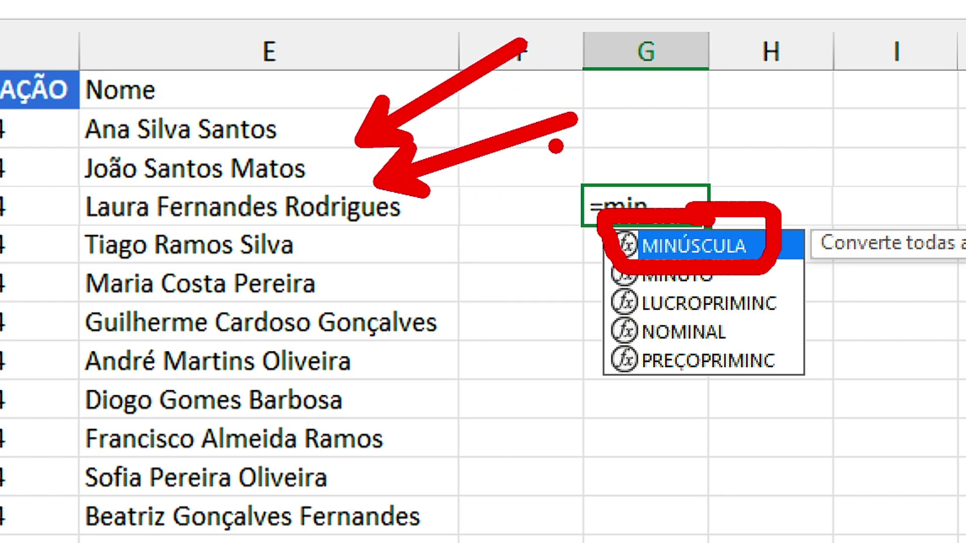
key(ctrl+z)
key(ctrl+z)
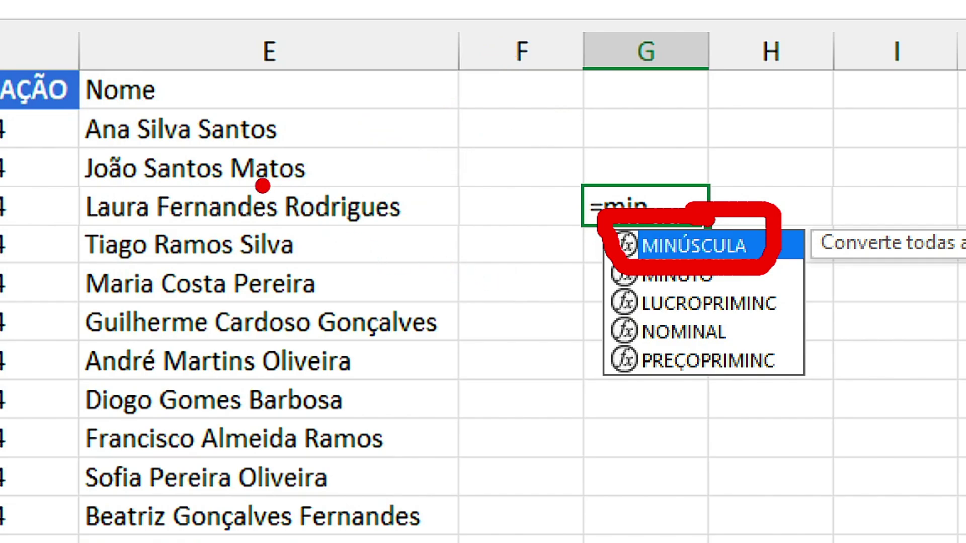
key(ctrl+z)
drag(74, 102, 455, 542)
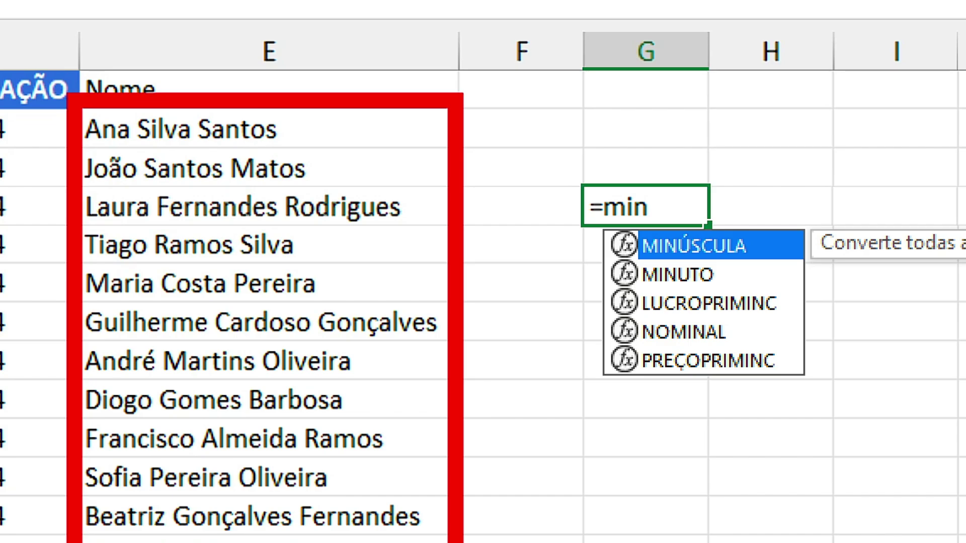
key(ctrl+z)
mouse_move(610, 208)
mouse_down()
mouse_move(713, 269)
mouse_move(778, 272)
mouse_up()
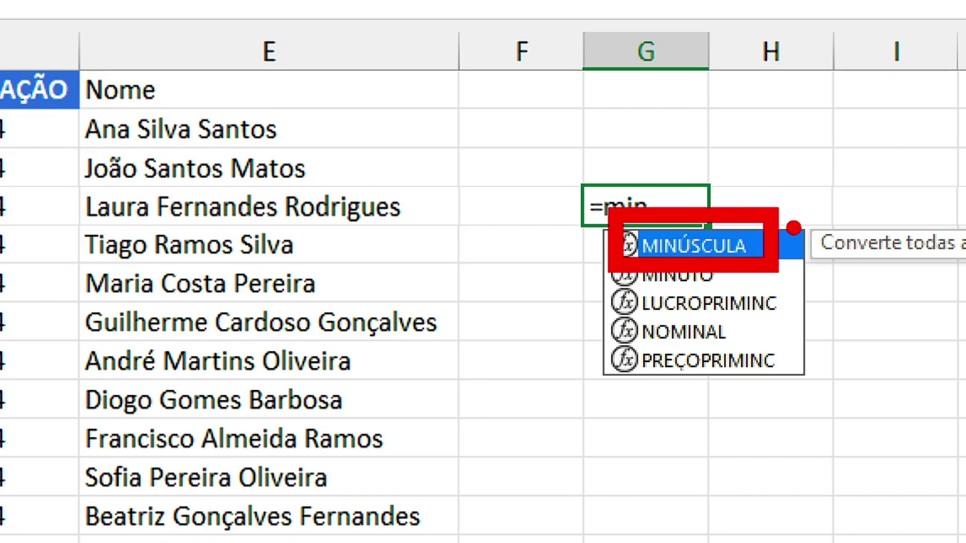
drag(794, 228, 900, 176)
drag(385, 68, 259, 50)
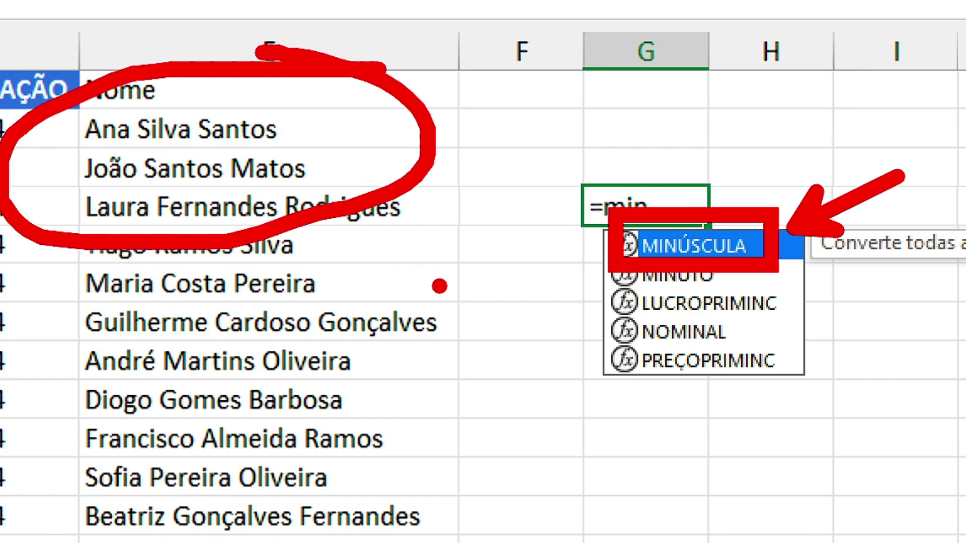
key(ctrl+z)
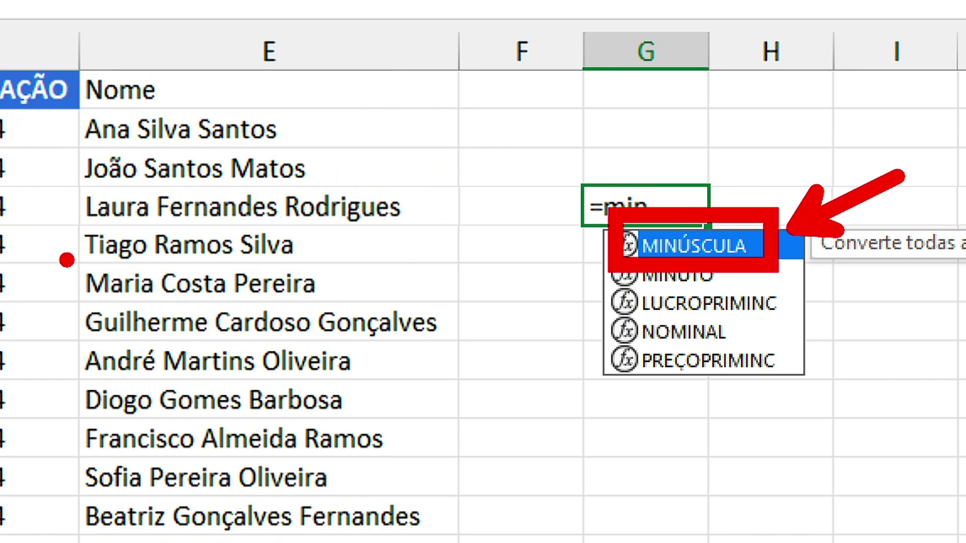
drag(78, 244, 115, 315)
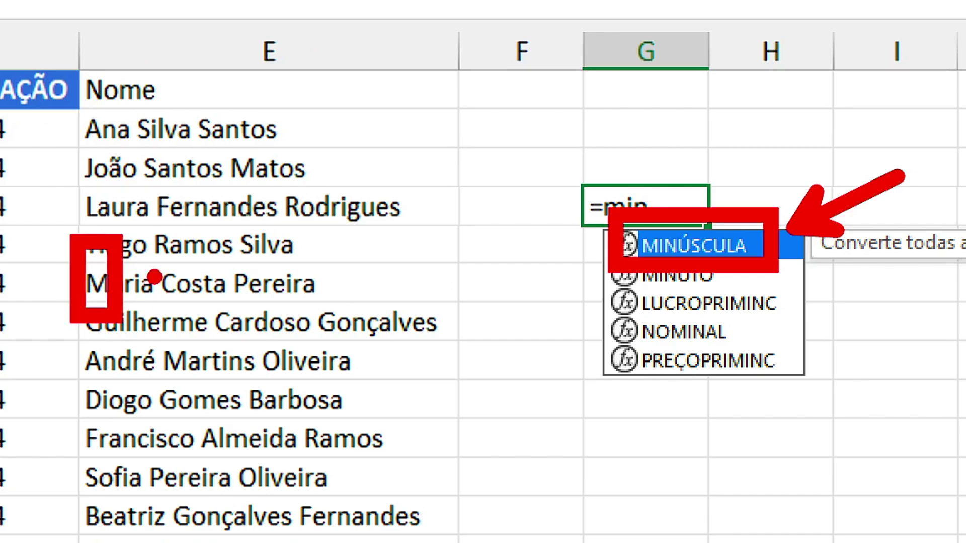
drag(161, 258, 194, 329)
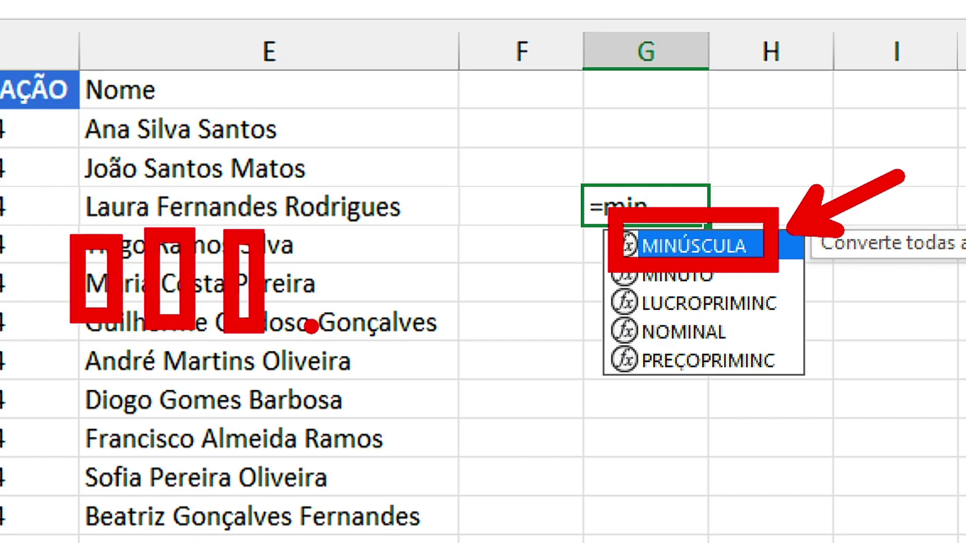
key(Escape)
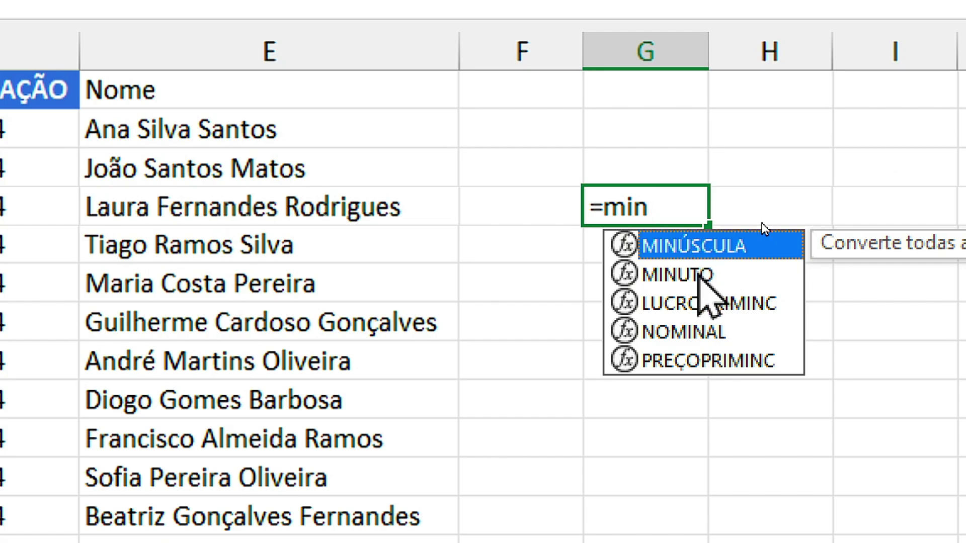
key(BackSpace)
key(BackSpace)
key(BackSpace)
text(ma)
click(698, 274)
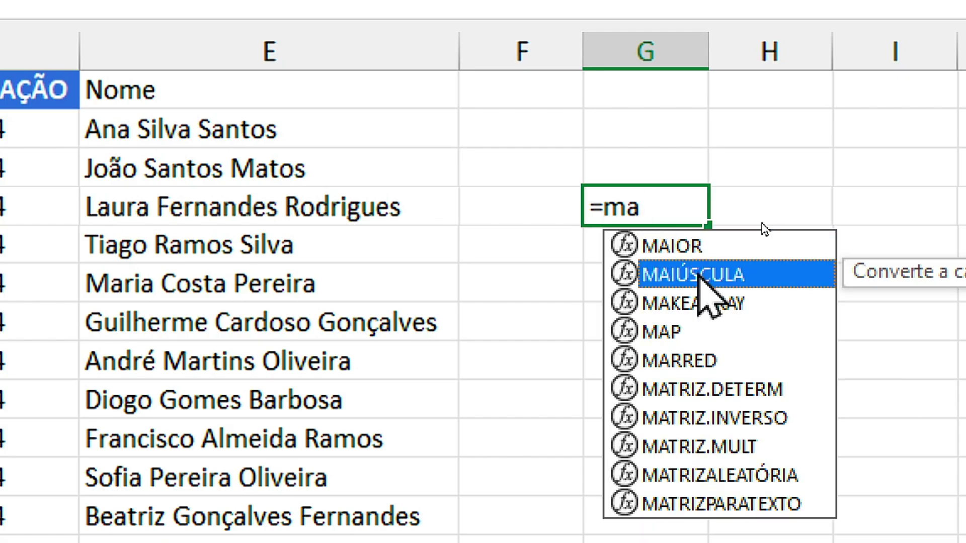
drag(587, 274, 506, 282)
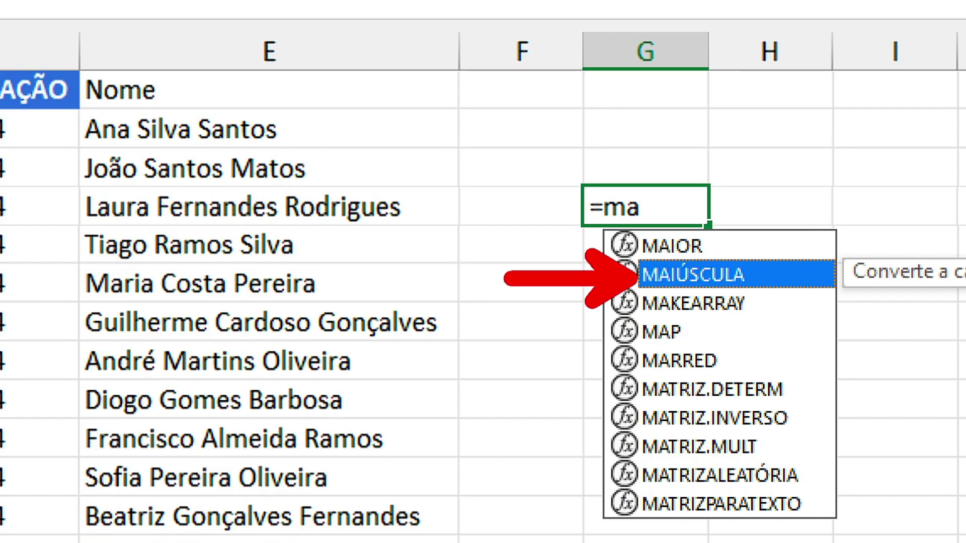
key(e)
drag(71, 101, 466, 541)
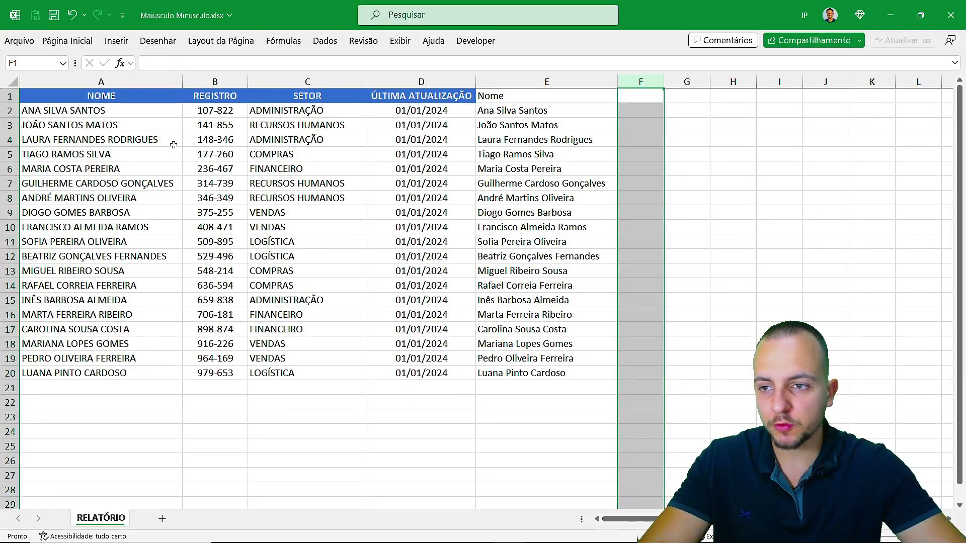
Select the names in A2:A20 and give them a light peach background fill.
click(113, 100)
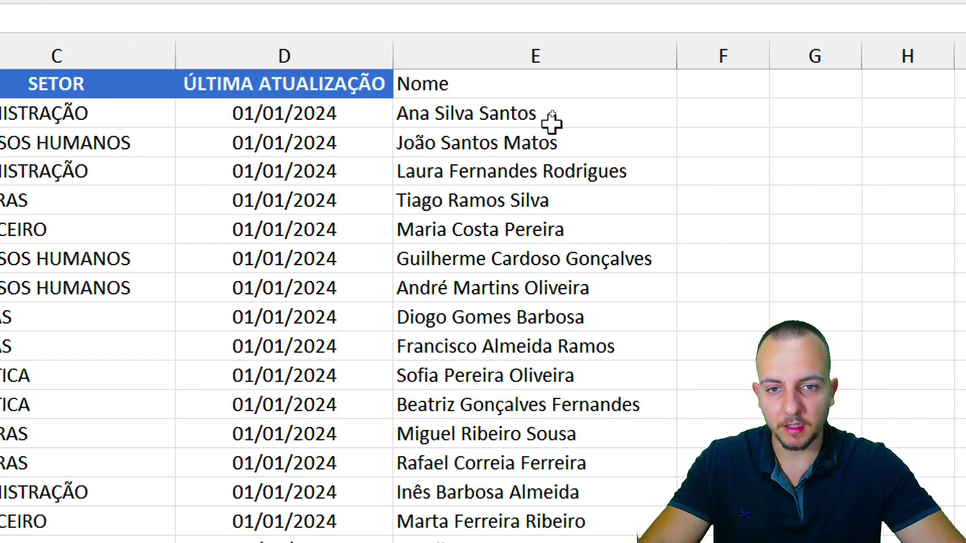
mouse_move(578, 121)
mouse_down()
mouse_move(105, 470)
mouse_move(133, 70)
mouse_up()
click(226, 81)
drag(226, 80, 201, 470)
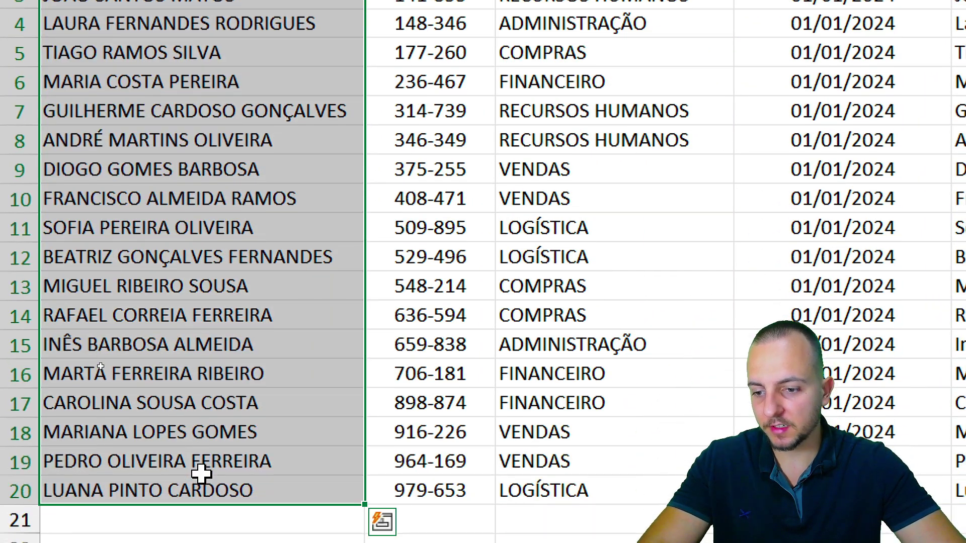
scroll(202, 252, up, 2)
right_click(211, 140)
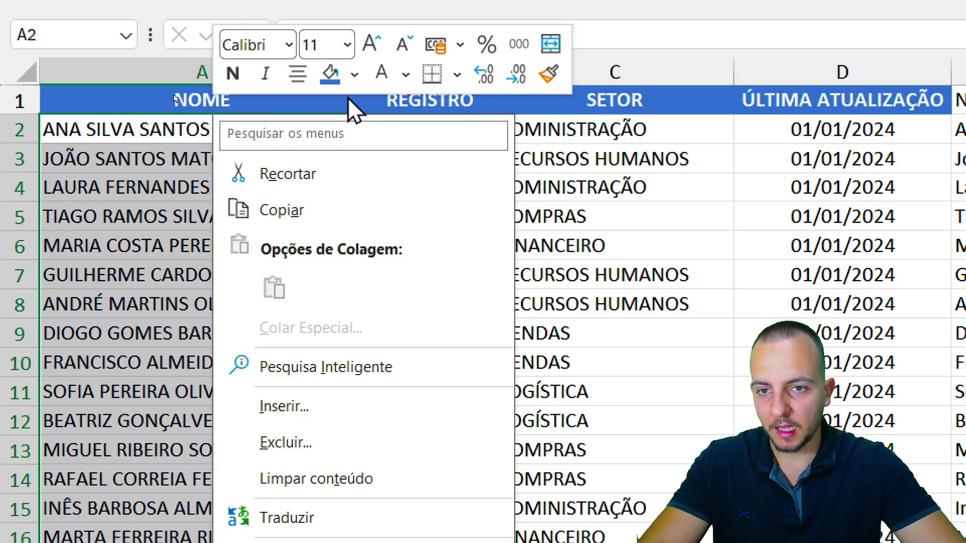
click(355, 75)
click(447, 185)
click(187, 130)
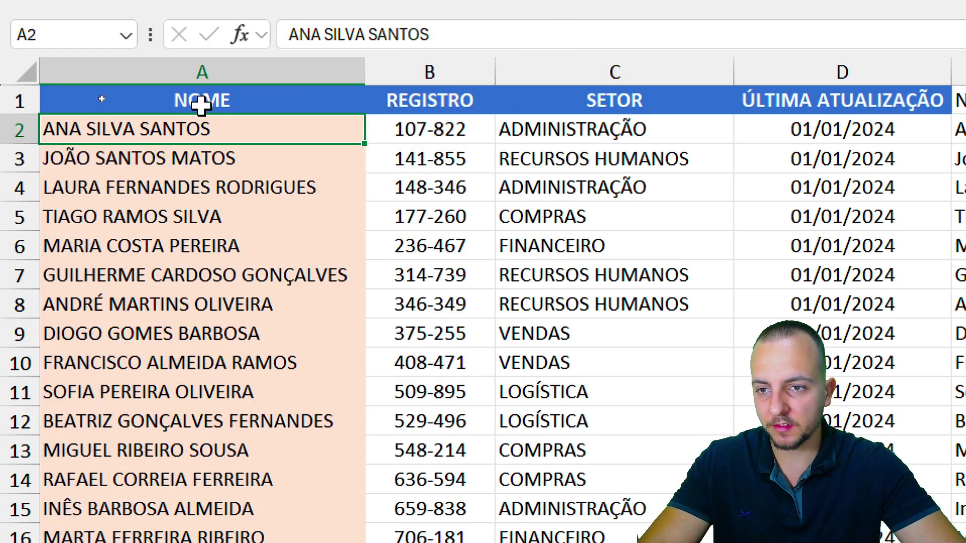
click(197, 103)
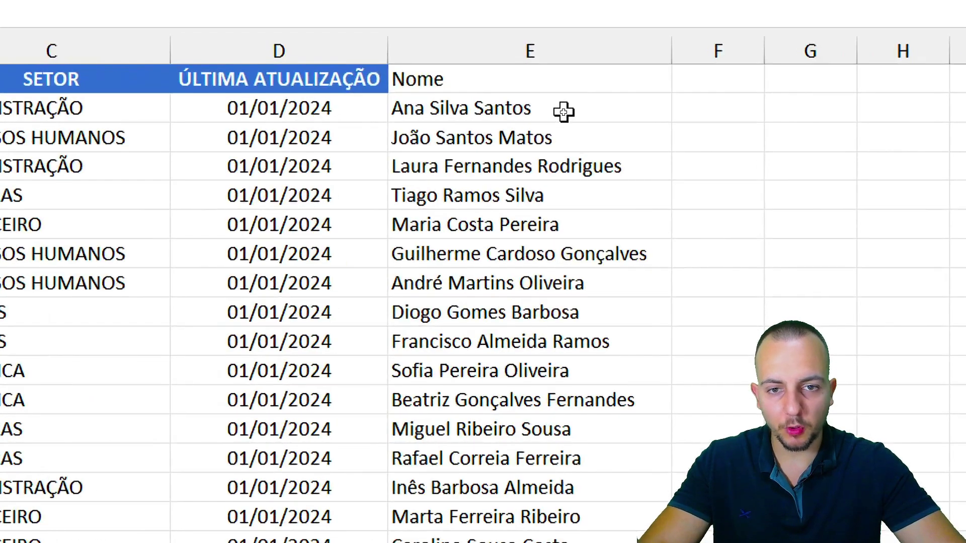
Copy E2:E20, paste it over column A from A2, then undo the paste.
drag(564, 114, 517, 367)
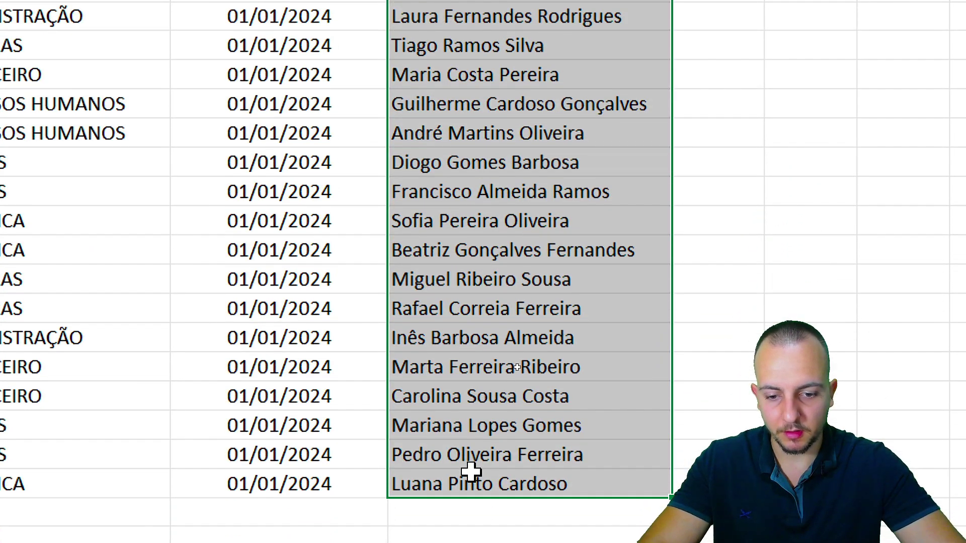
key(ctrl+c)
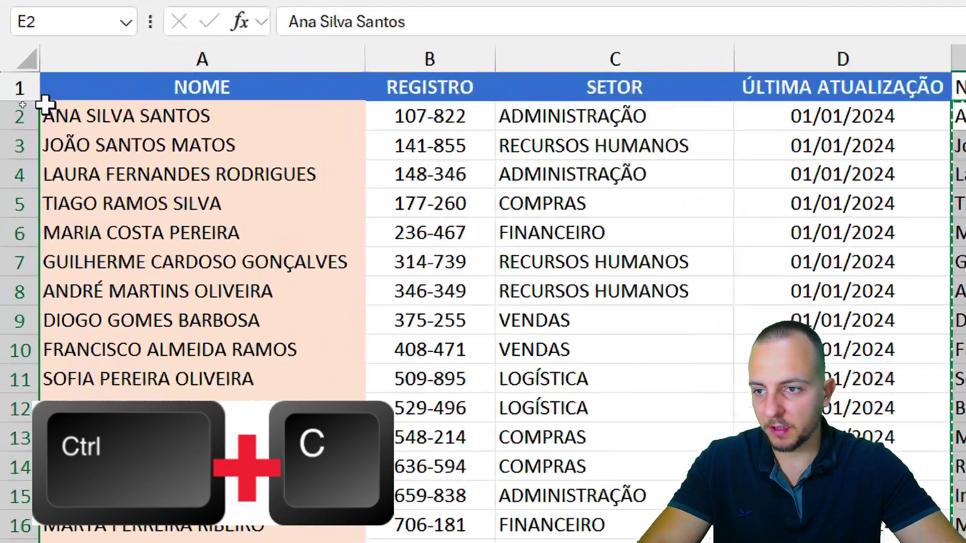
click(46, 106)
key(ctrl+v)
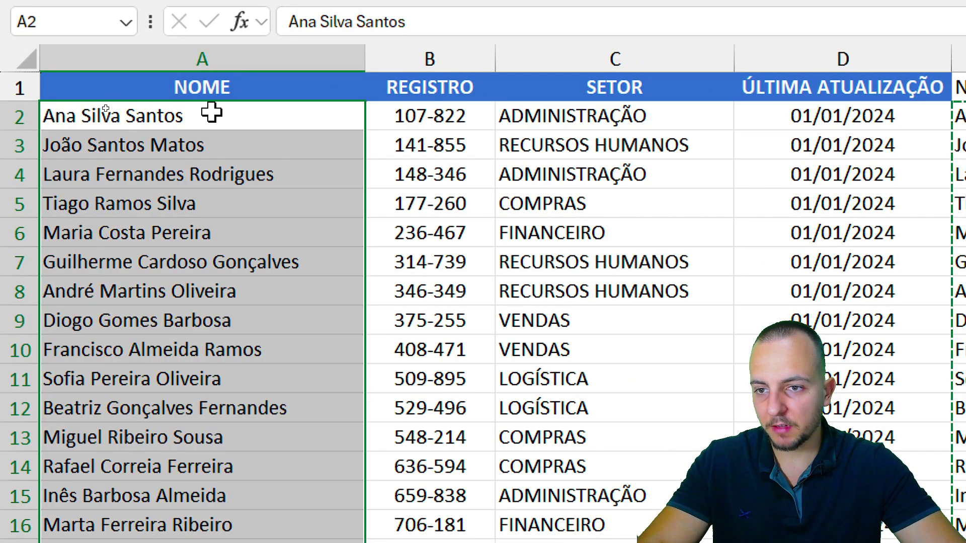
drag(201, 203, 198, 384)
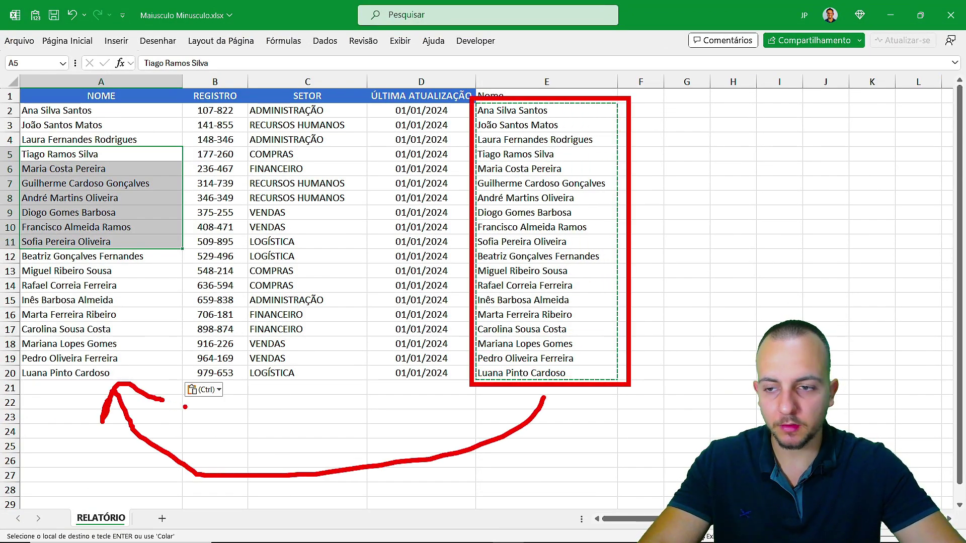
key(ctrl+v)
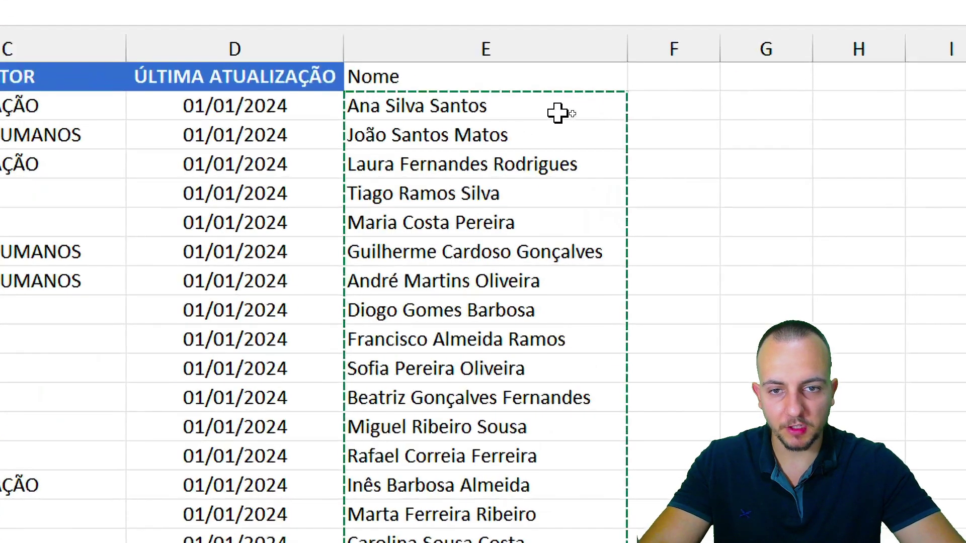
Copy E2:E20 and paste it into A2 as values only.
drag(569, 112, 568, 340)
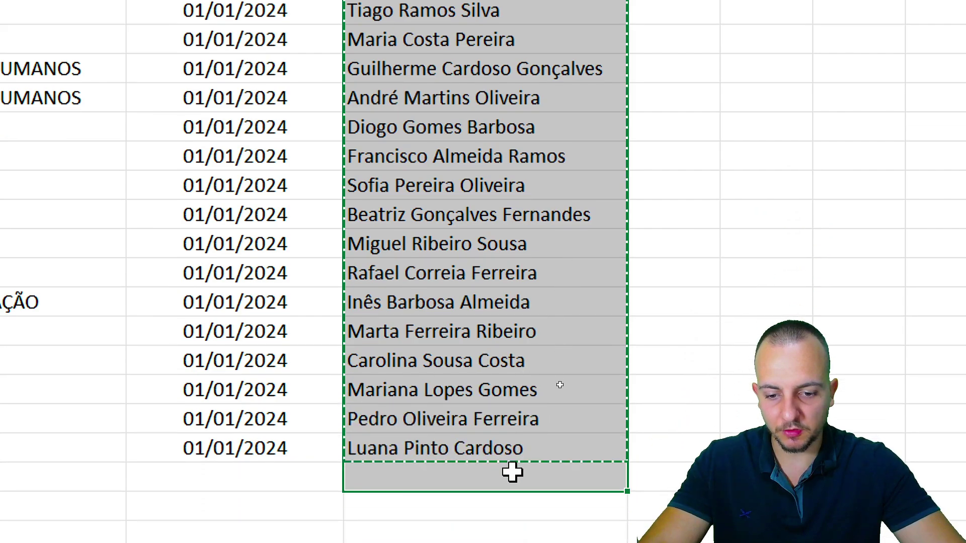
drag(528, 472, 535, 446)
key(ctrl+c)
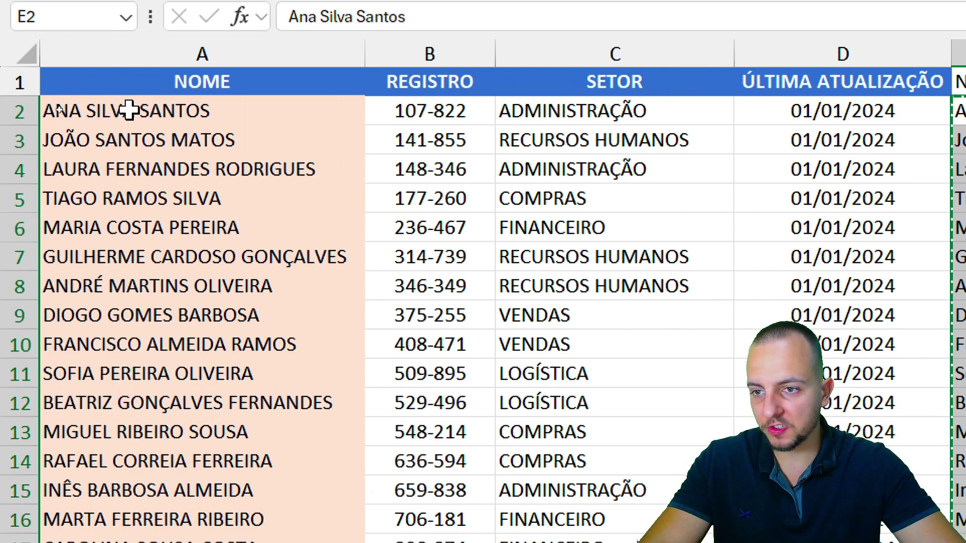
click(131, 117)
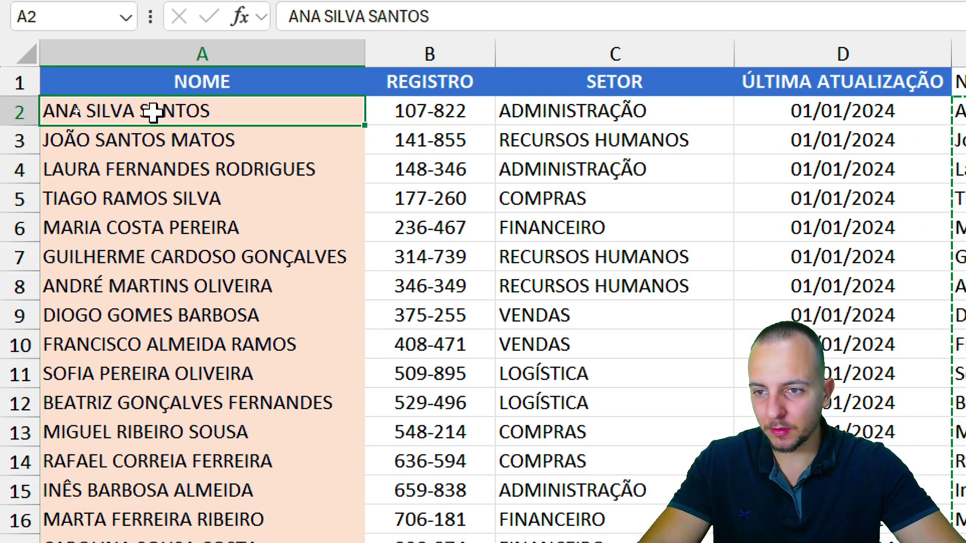
right_click(154, 114)
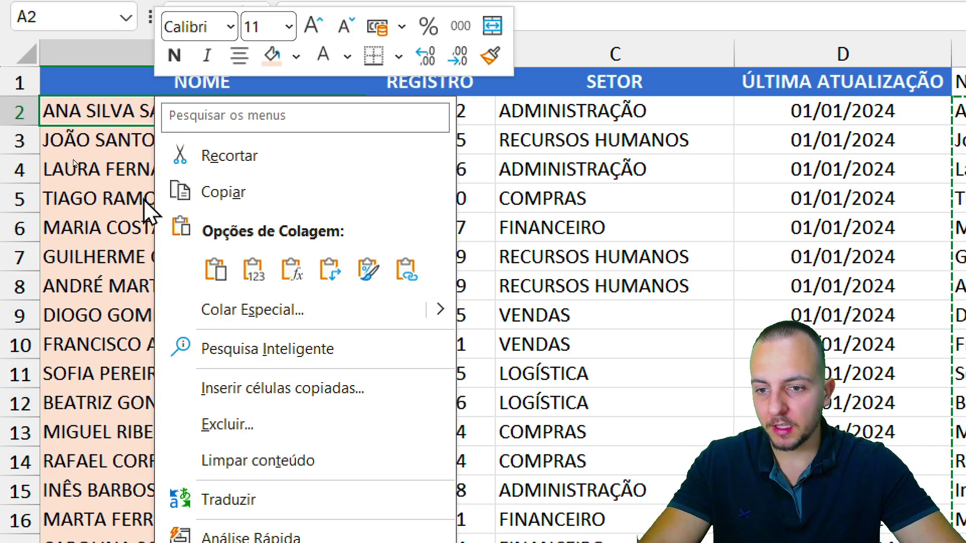
click(259, 279)
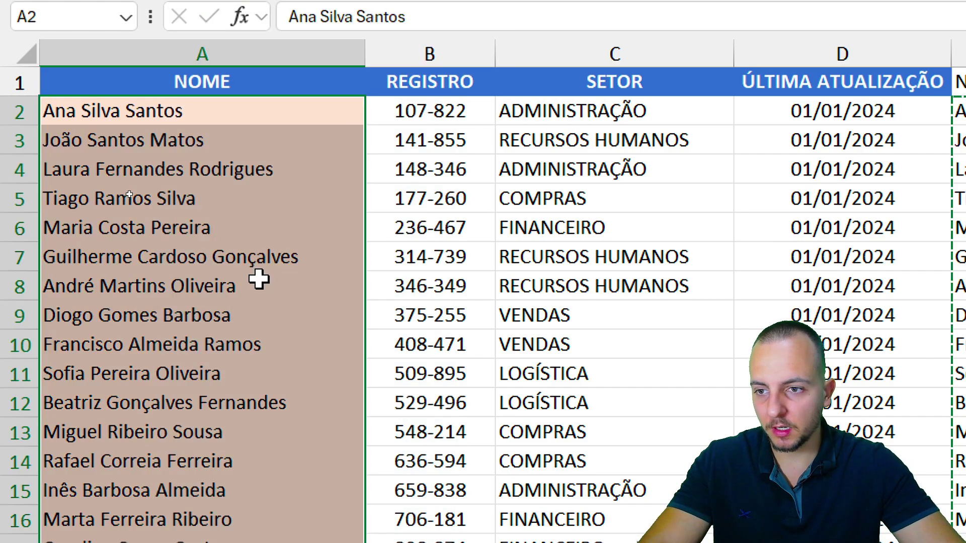
Check that cells A2 and A3 now hold plain-text proper-case names.
click(190, 169)
click(229, 141)
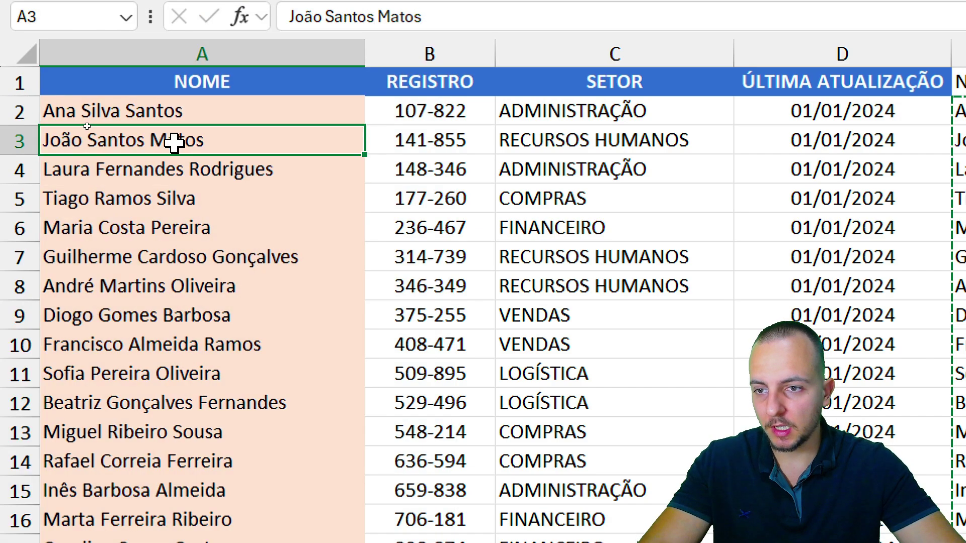
click(223, 115)
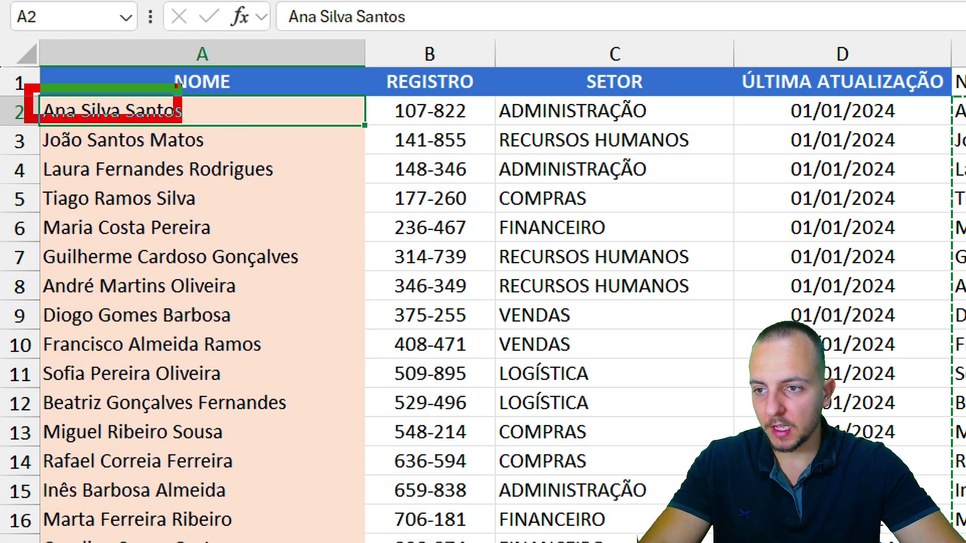
mouse_move(207, 110)
mouse_down()
mouse_move(306, 111)
mouse_move(116, 98)
mouse_move(337, 162)
mouse_up()
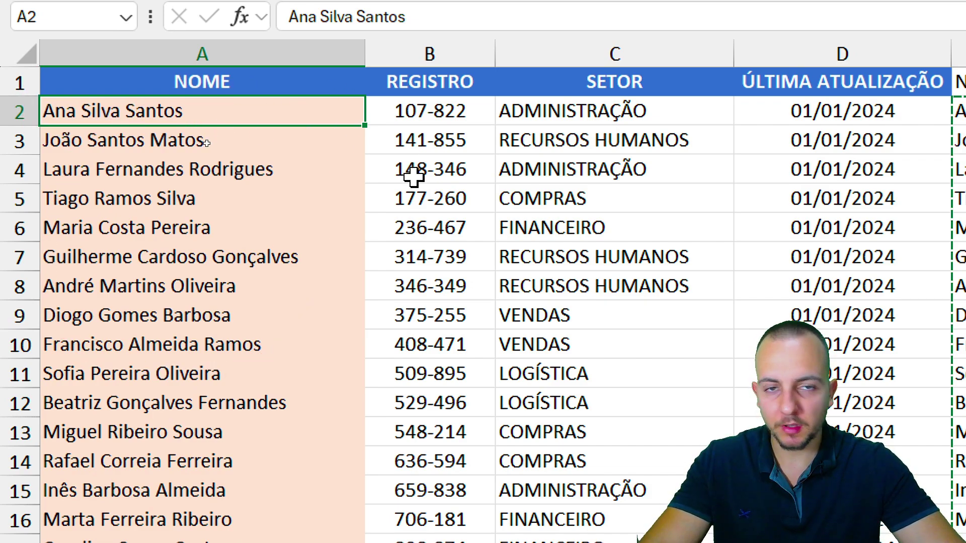
click(146, 79)
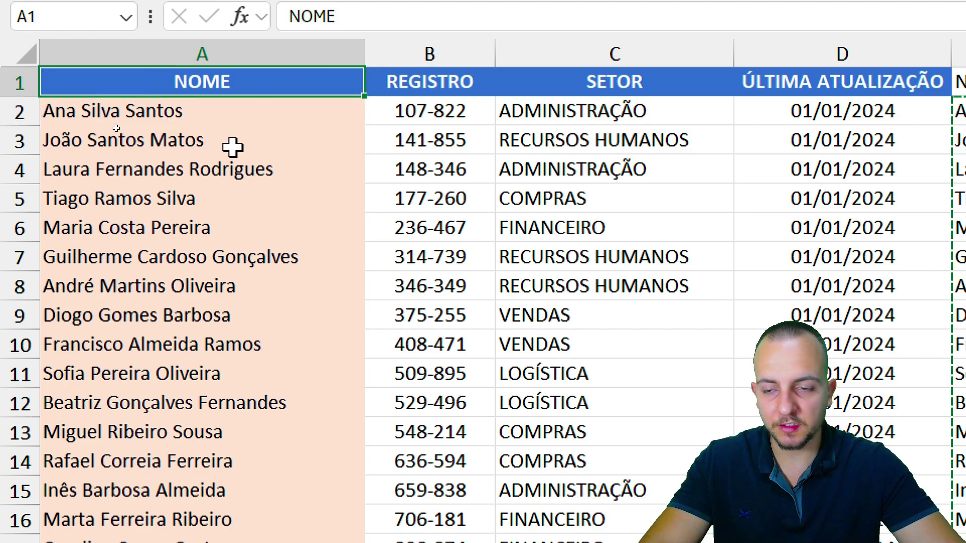
key(ctrl)
key(ctrl)
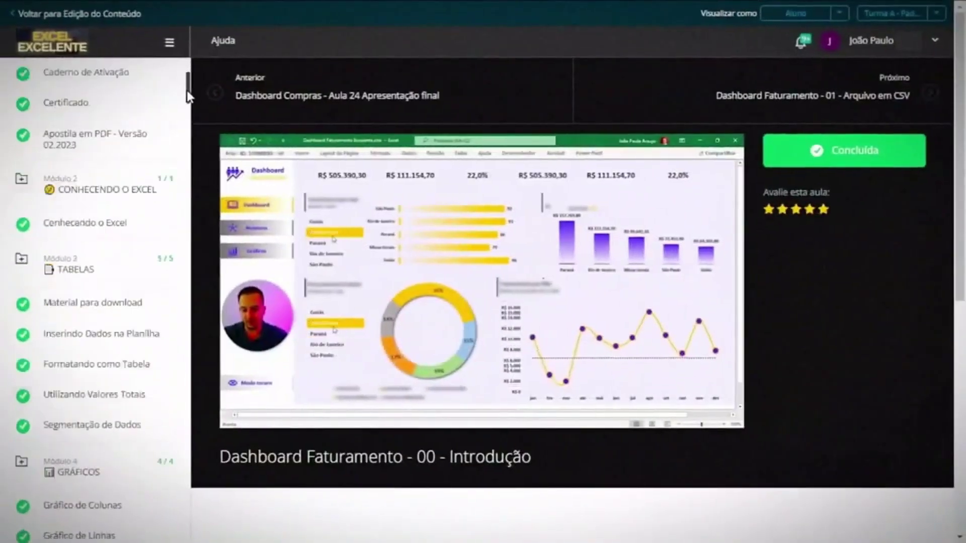
Open the lesson 'Como baixar o Power BI gratuitamente' and scroll further through the lesson list.
mouse_move(190, 86)
mouse_down()
mouse_move(187, 312)
mouse_move(192, 200)
mouse_move(188, 217)
mouse_move(186, 205)
mouse_up()
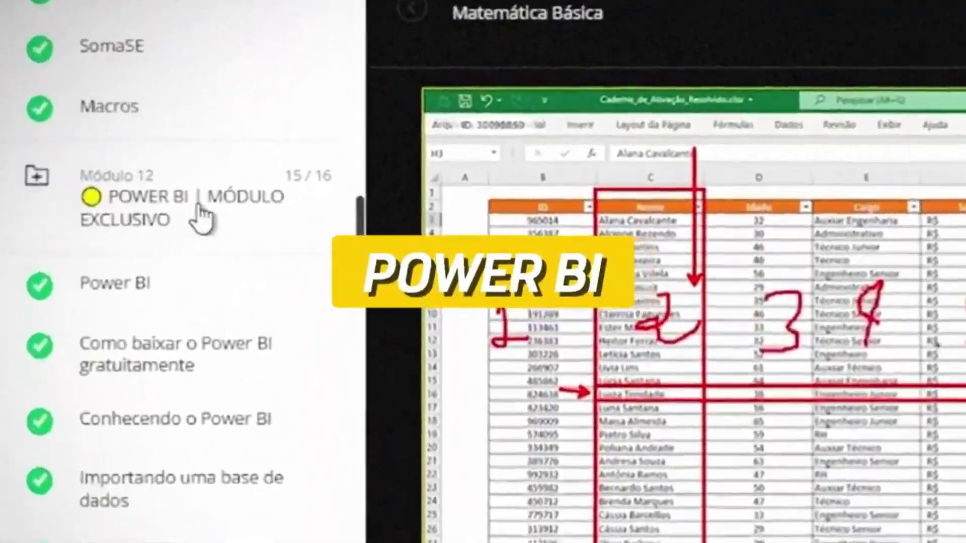
click(166, 322)
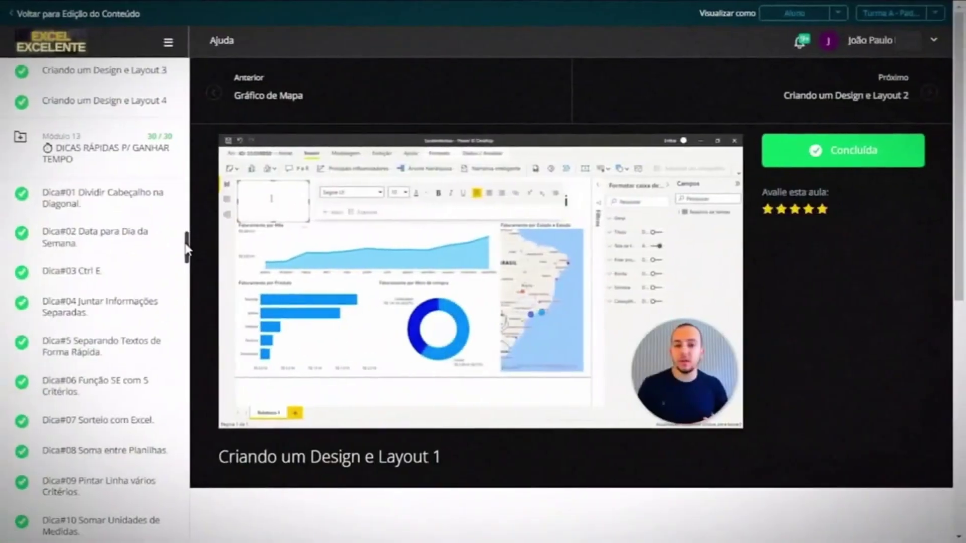
drag(189, 211, 186, 403)
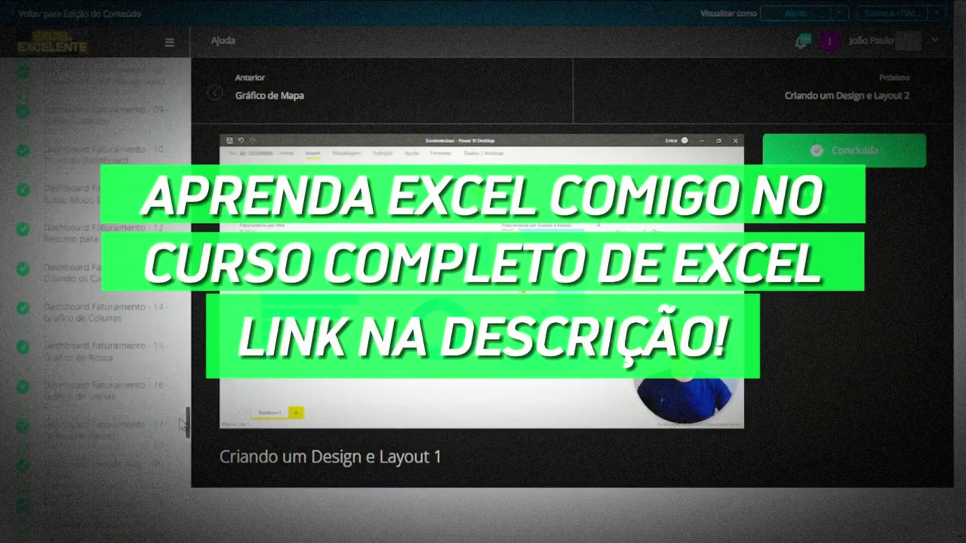